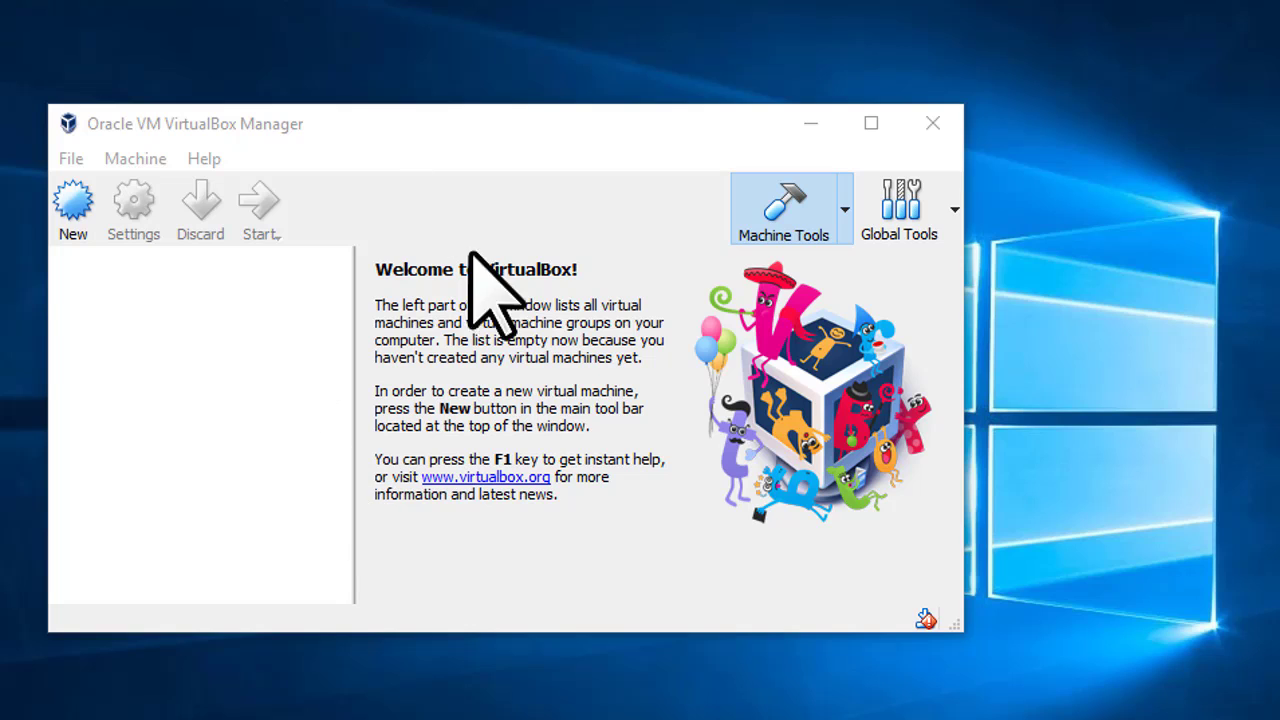
Minimize the VirtualBox Manager window and bring it back
click(811, 123)
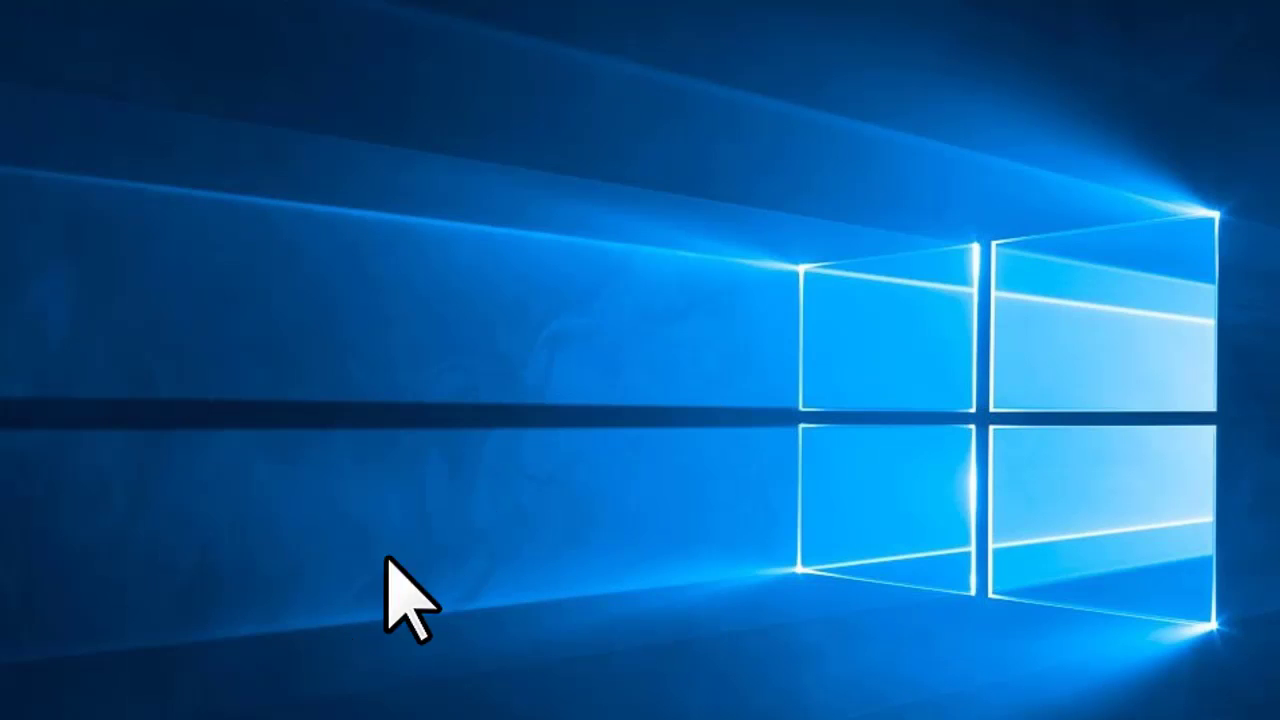
mouse_move(213, 719)
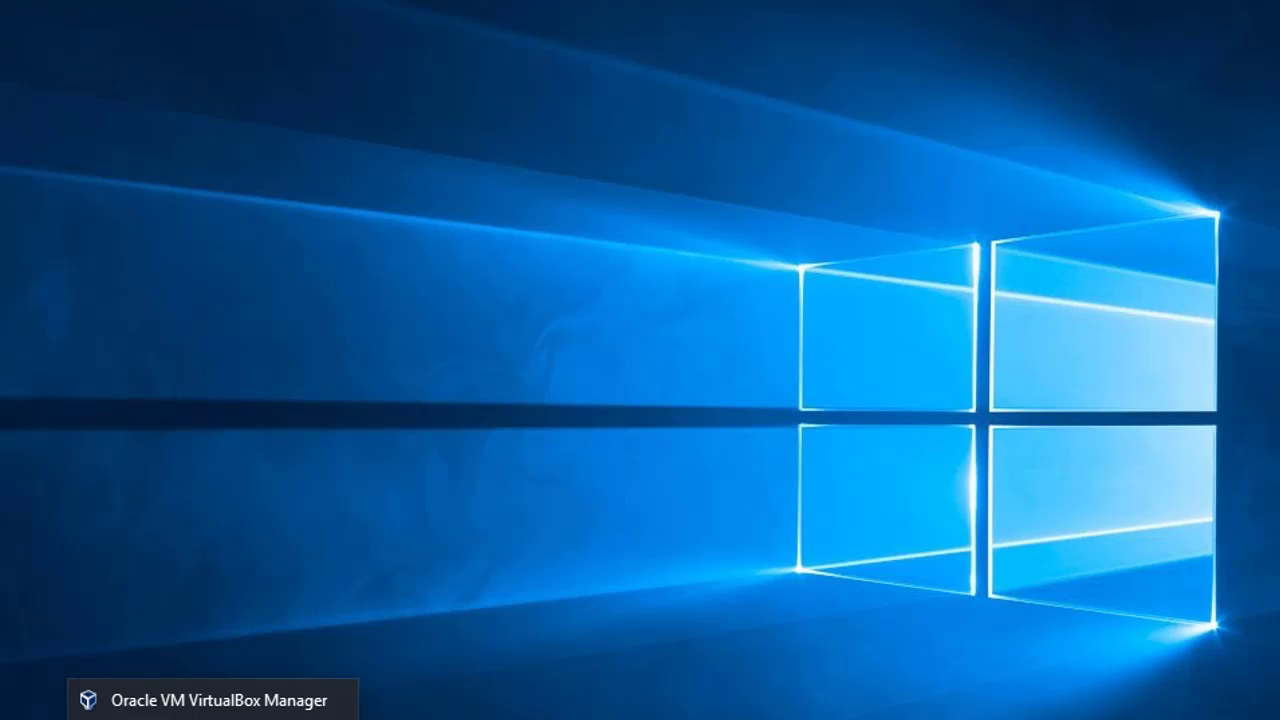
click(213, 719)
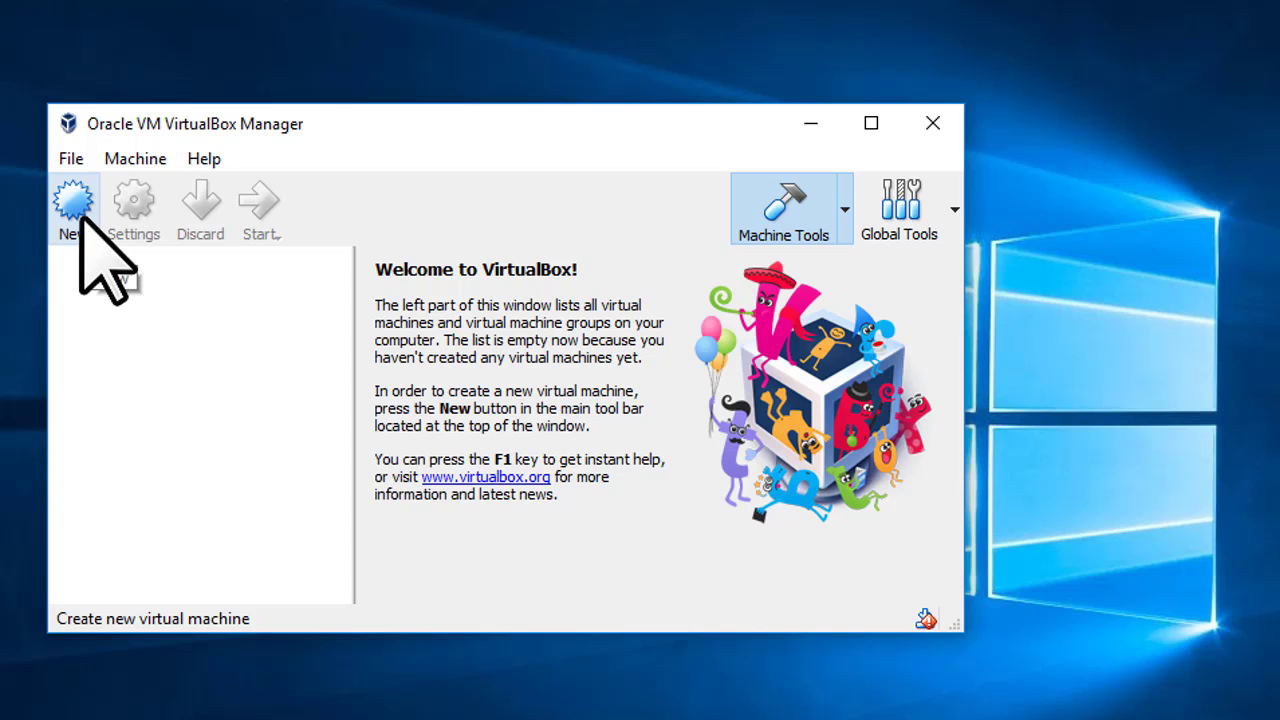
Start a new virtual machine and name it 'Elementary OS'
click(80, 214)
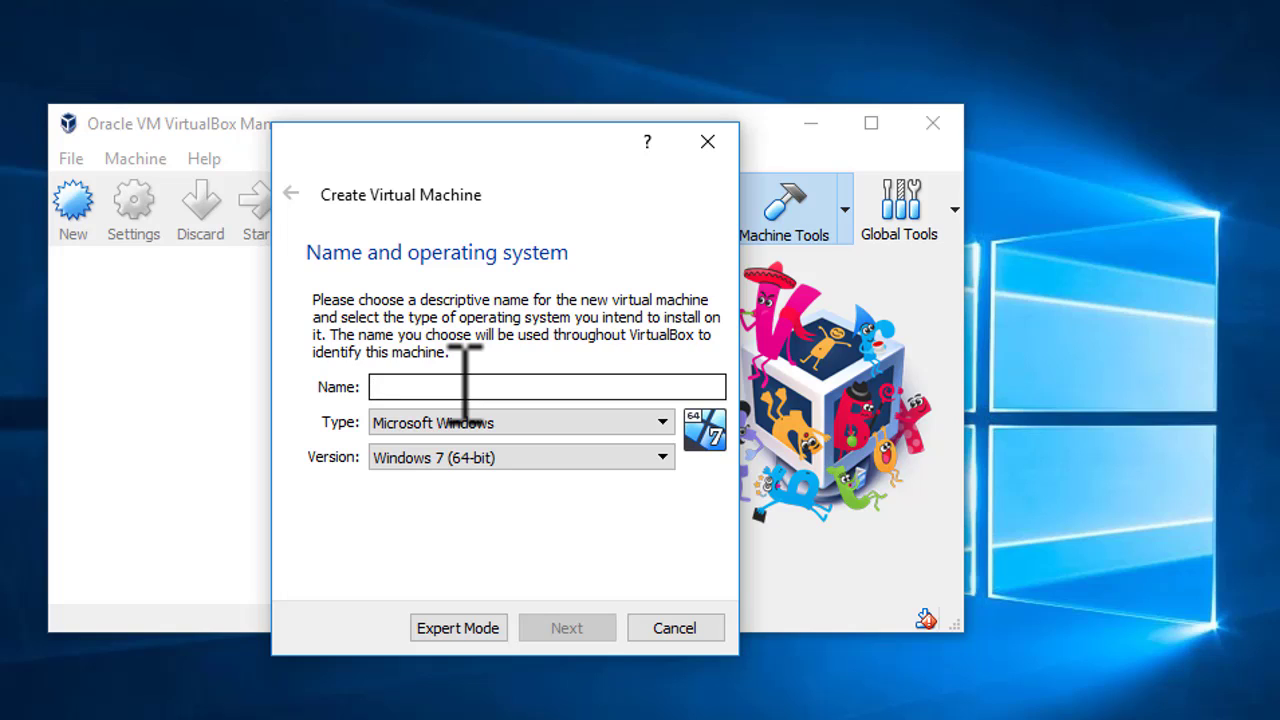
text(Elemen)
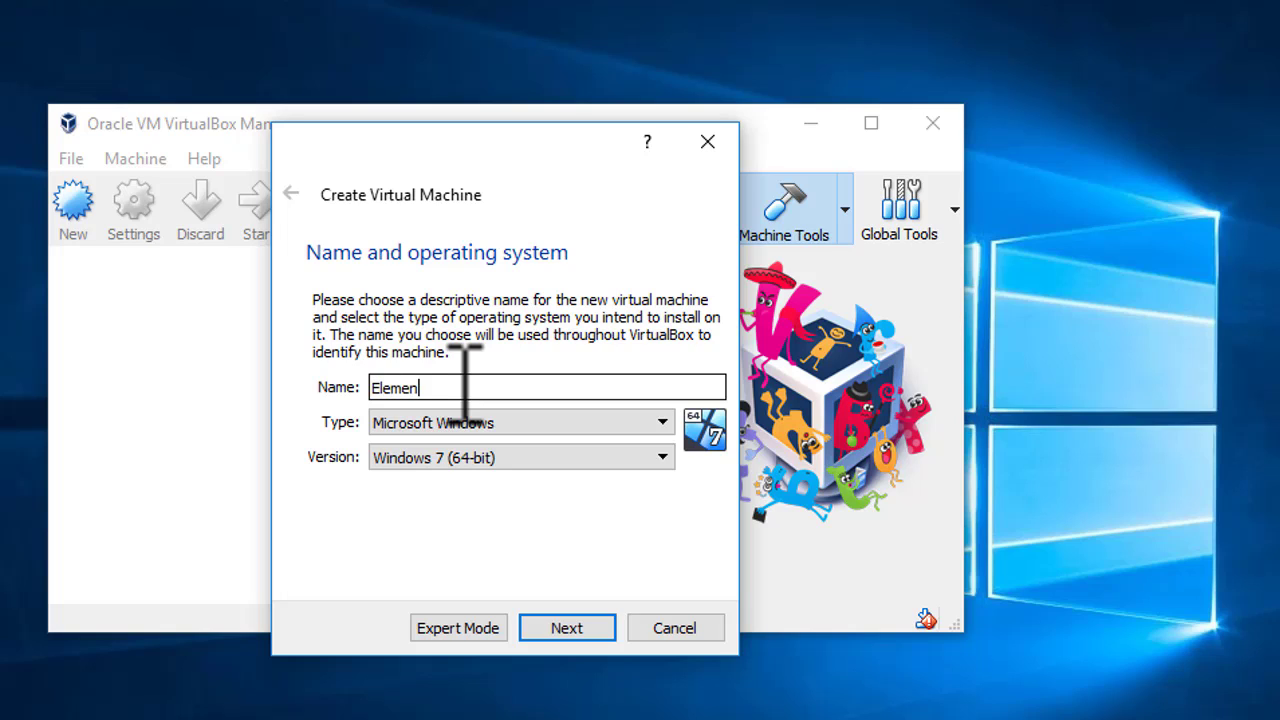
text(tary Os)
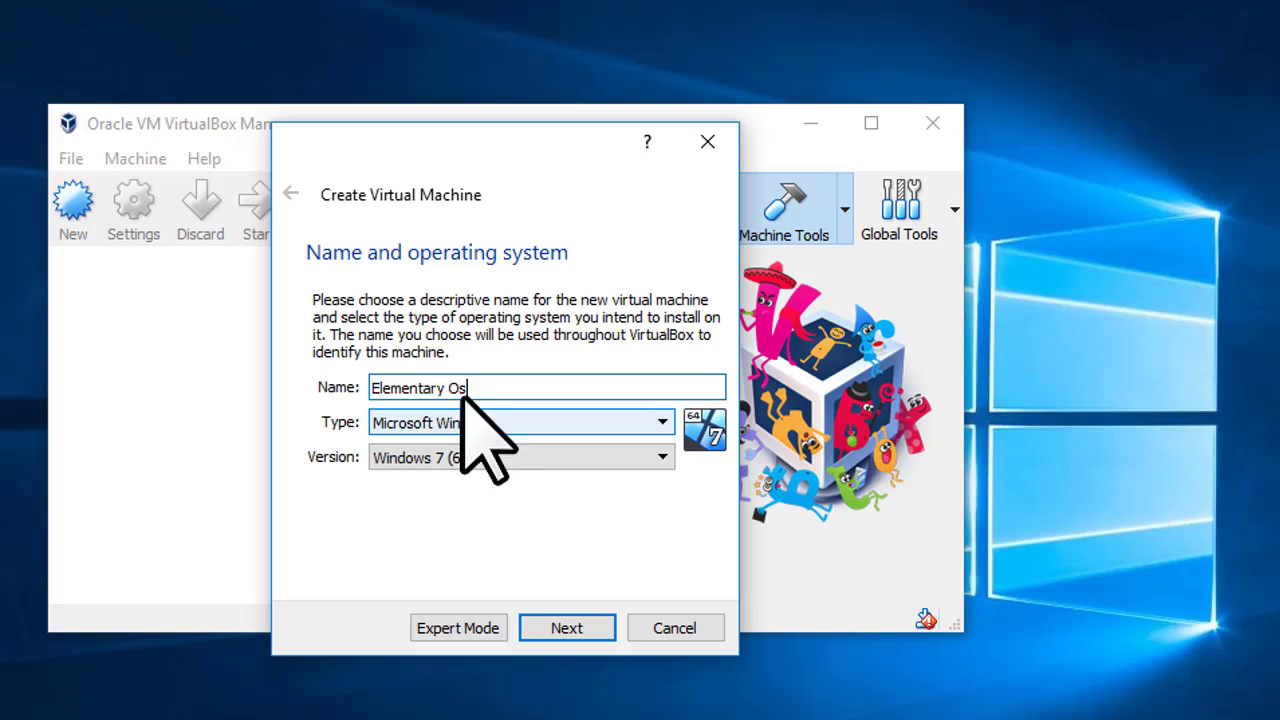
key(BackSpace)
text(S)
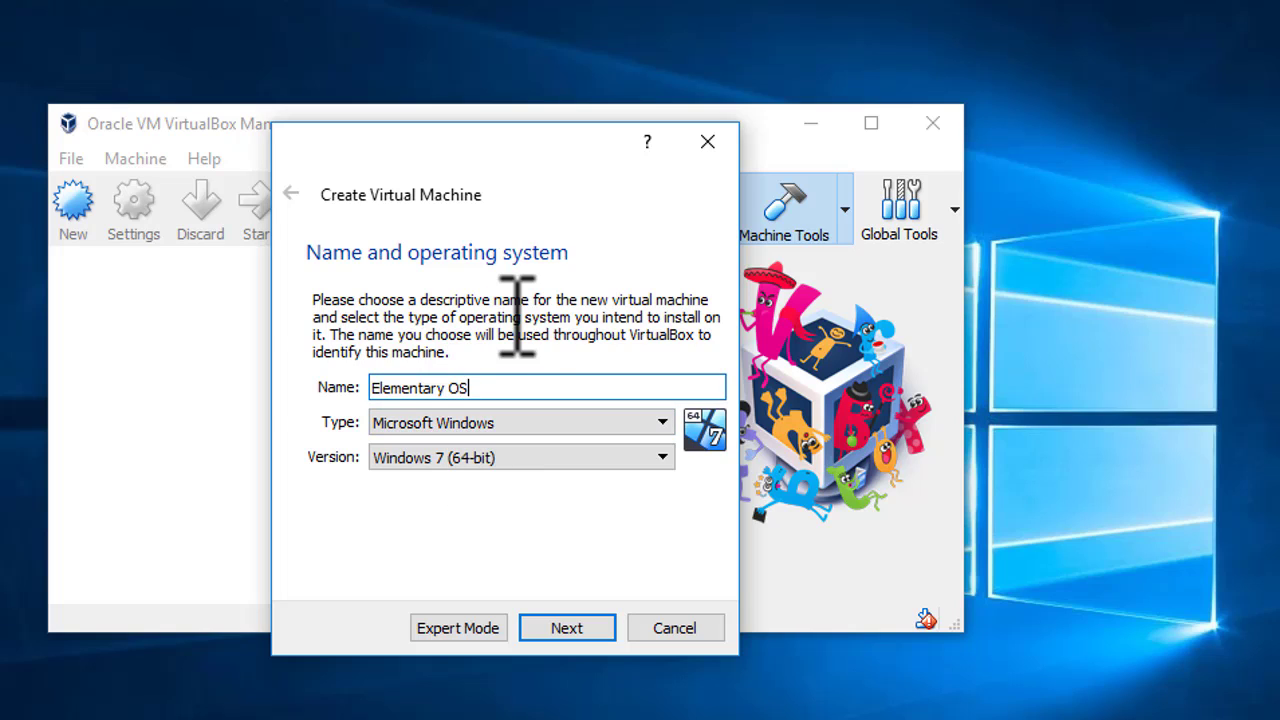
click(614, 418)
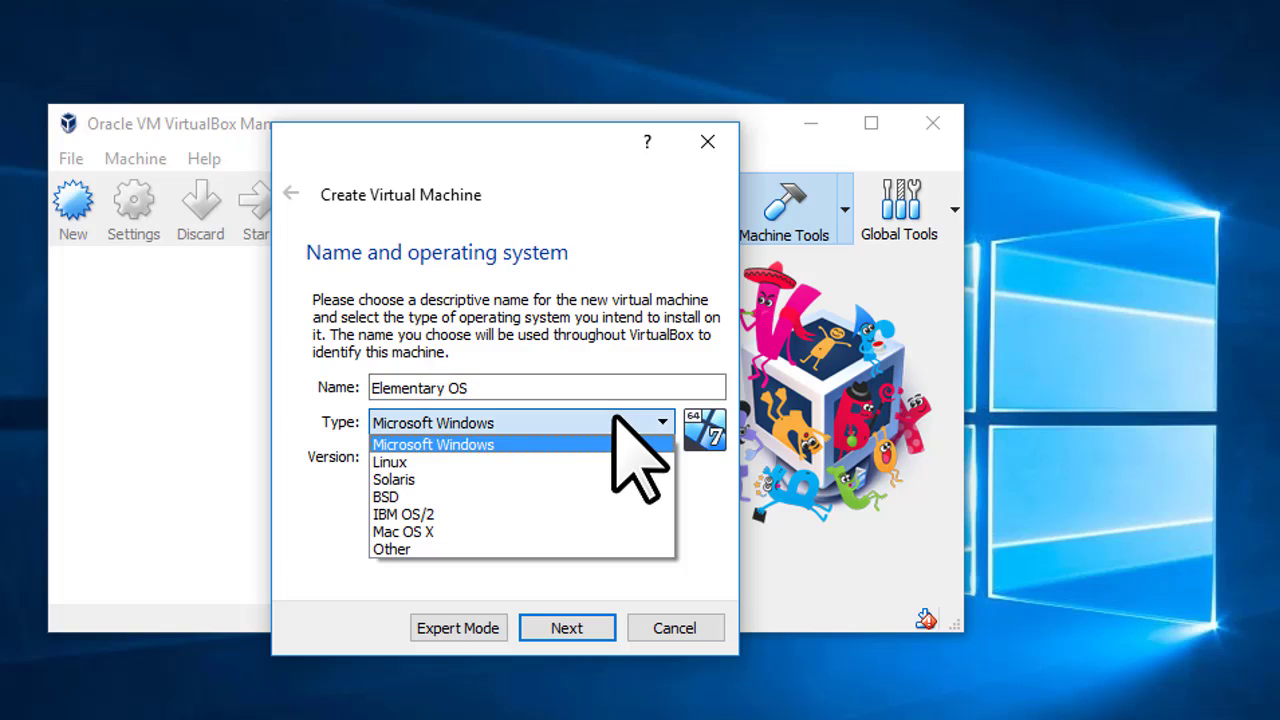
Set the machine type to Linux and keep Ubuntu (64-bit) as the version
click(541, 464)
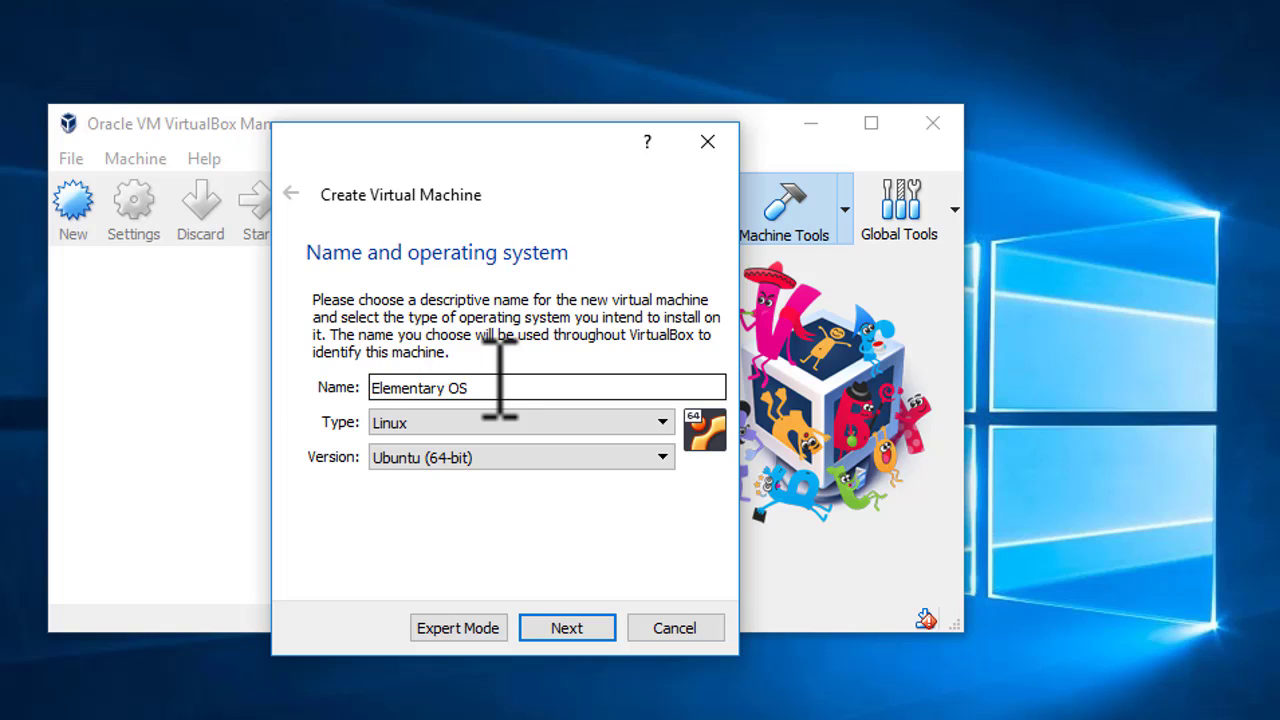
click(450, 427)
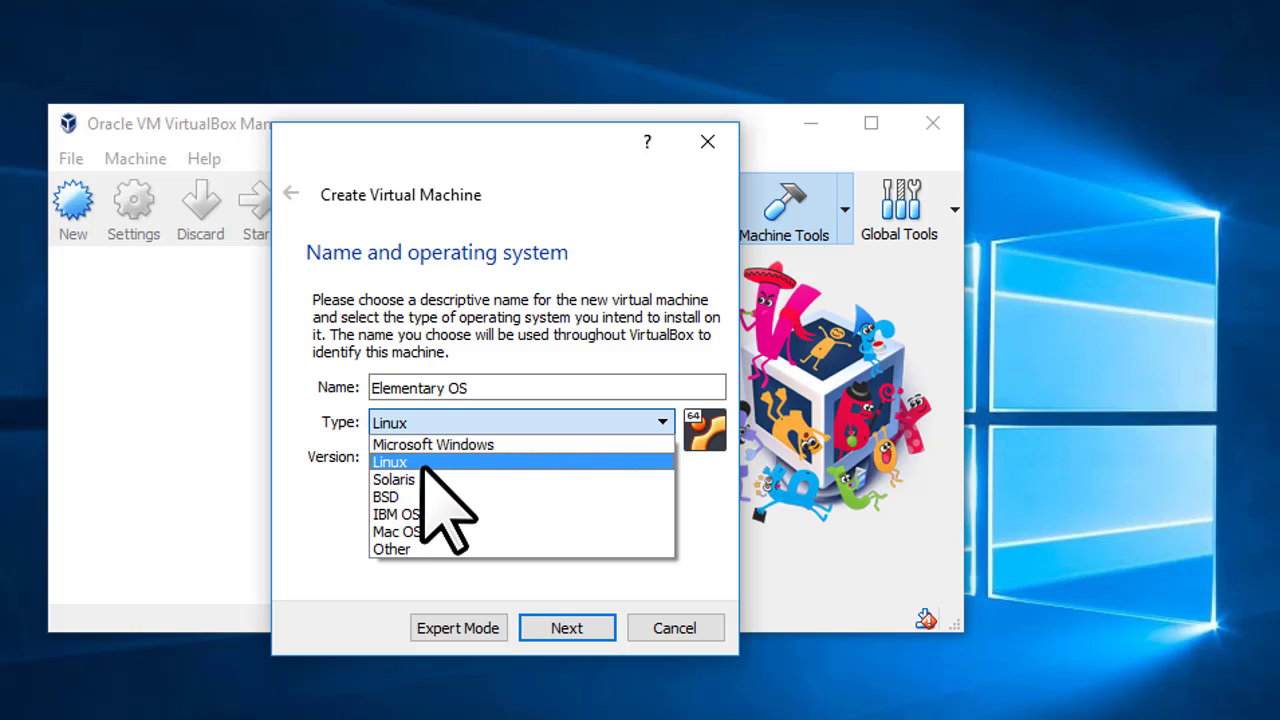
click(422, 462)
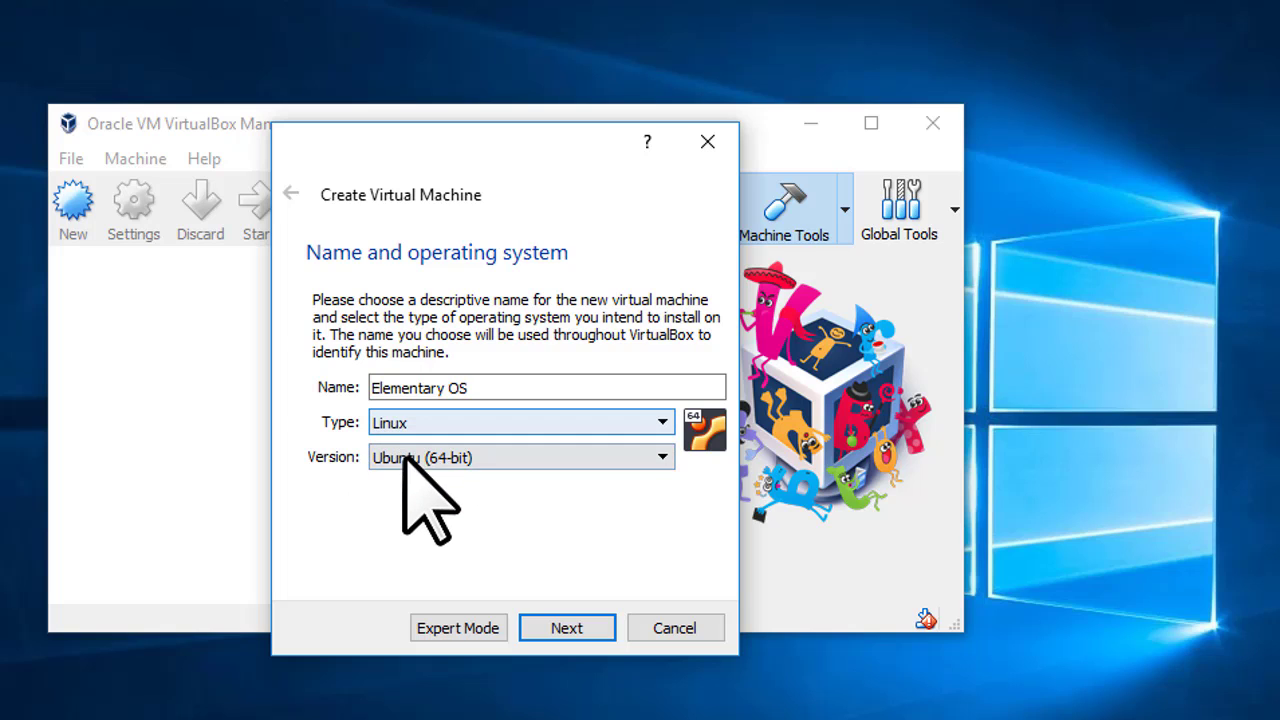
click(500, 462)
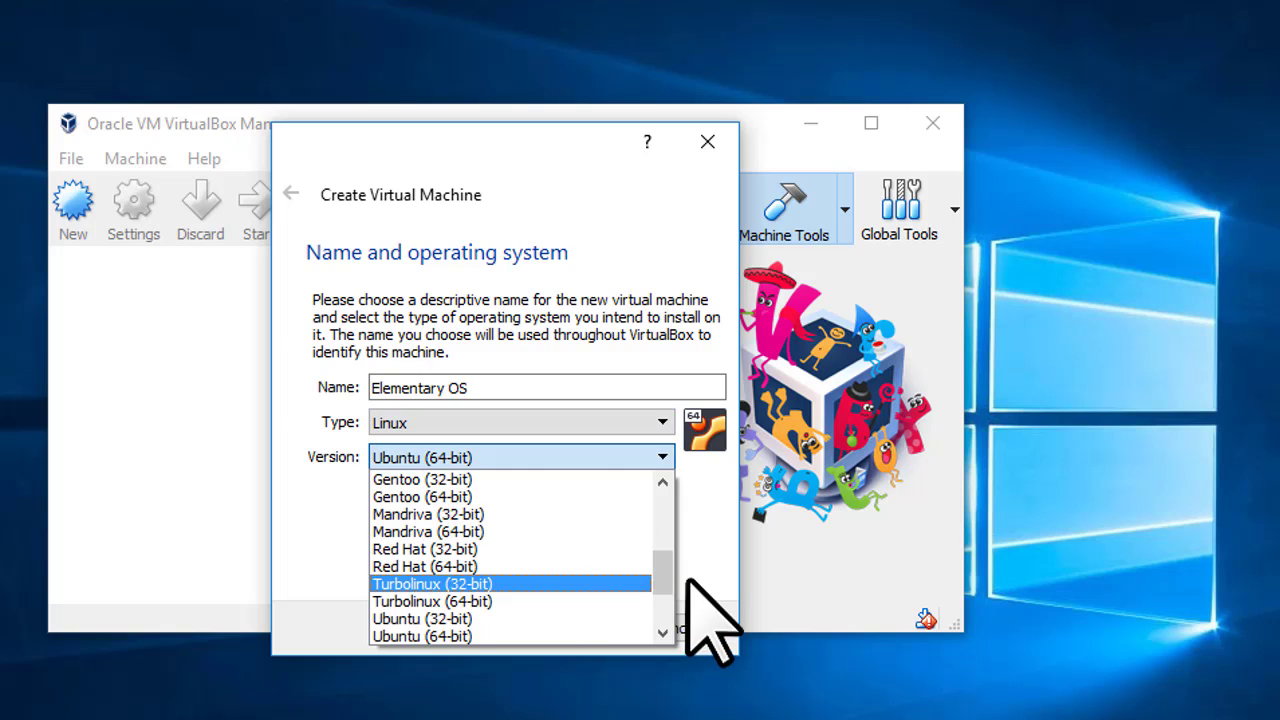
mouse_move(668, 548)
mouse_down()
mouse_move(662, 482)
mouse_move(670, 590)
mouse_move(672, 565)
mouse_up()
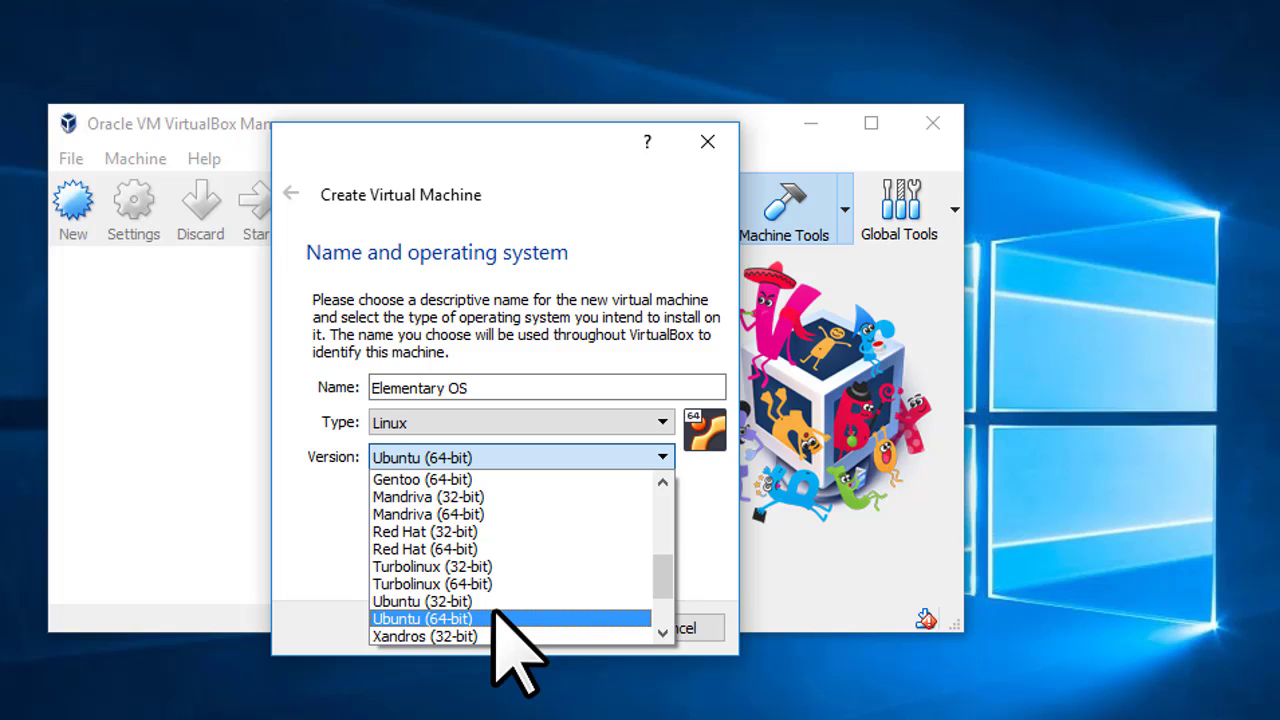
click(496, 616)
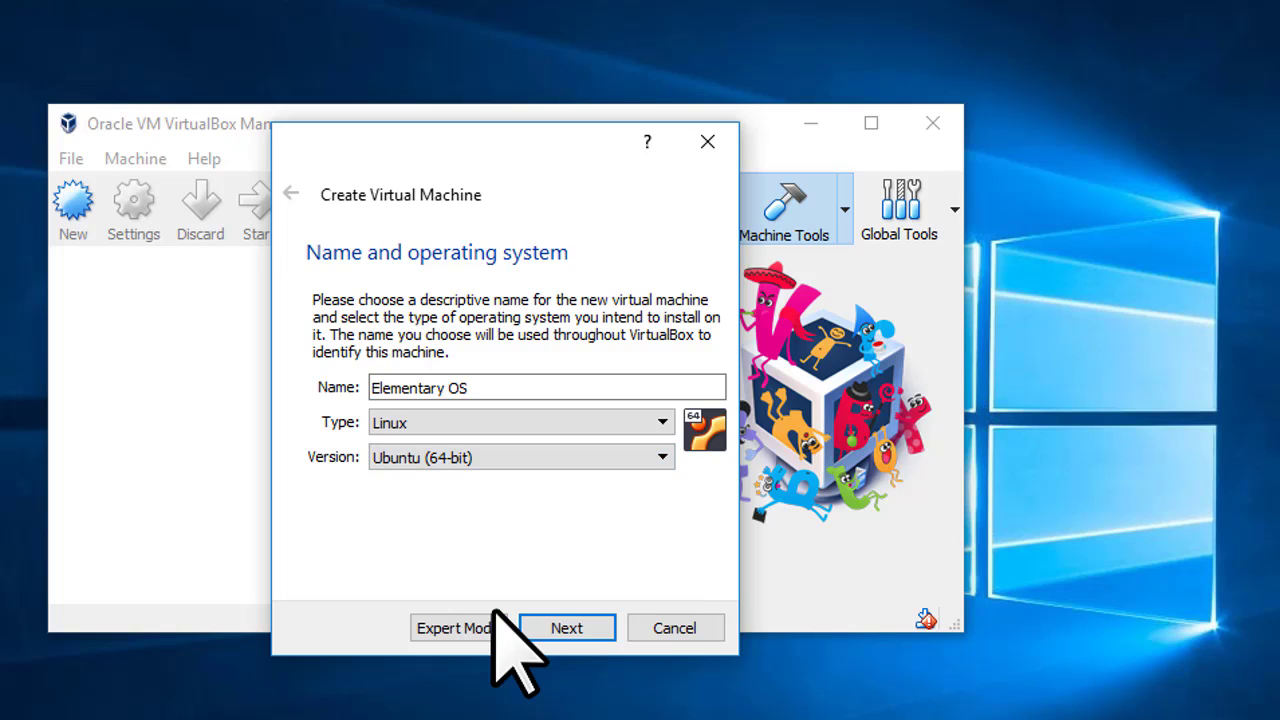
Change the memory size from 1024 MB to 2048 MB
click(566, 628)
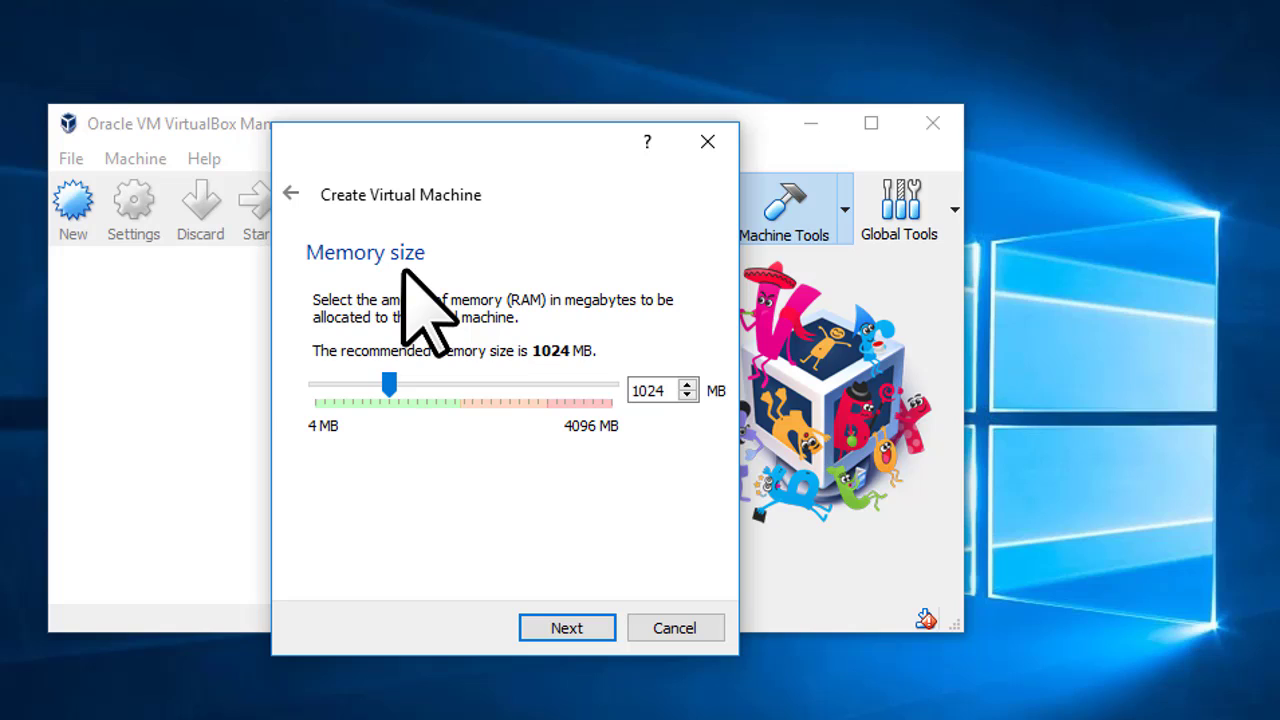
click(649, 390)
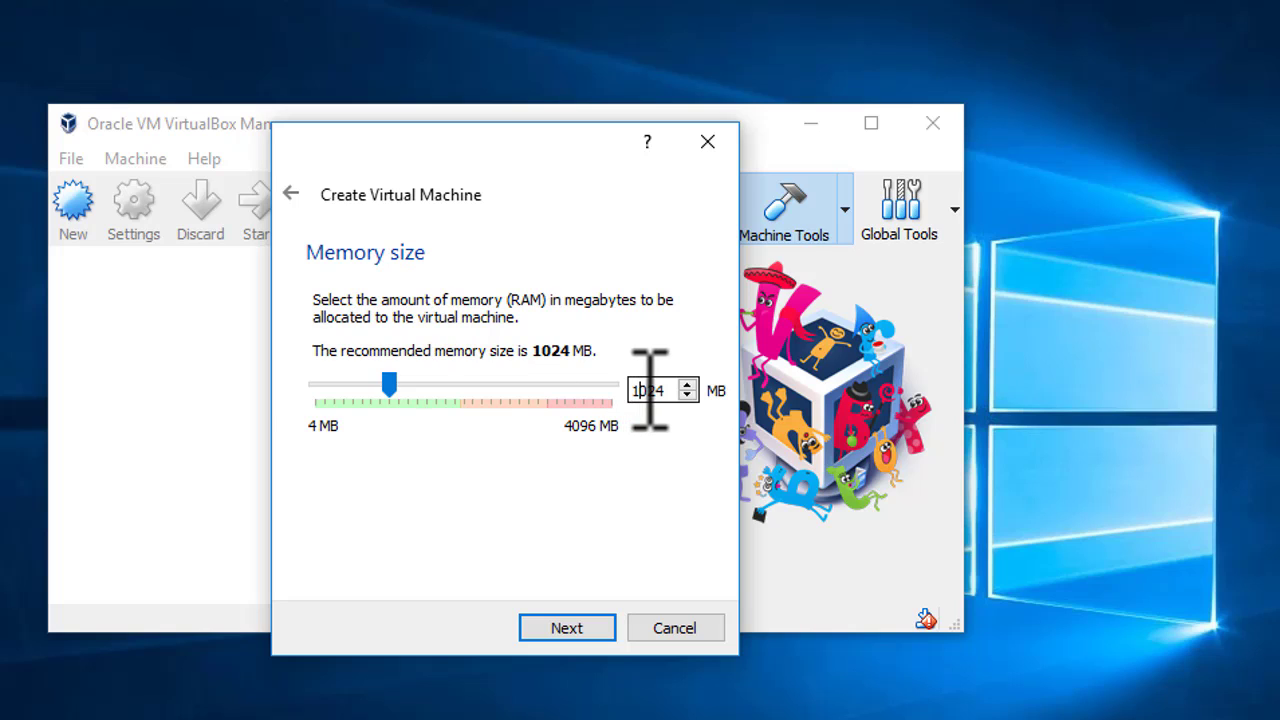
double_click(649, 390)
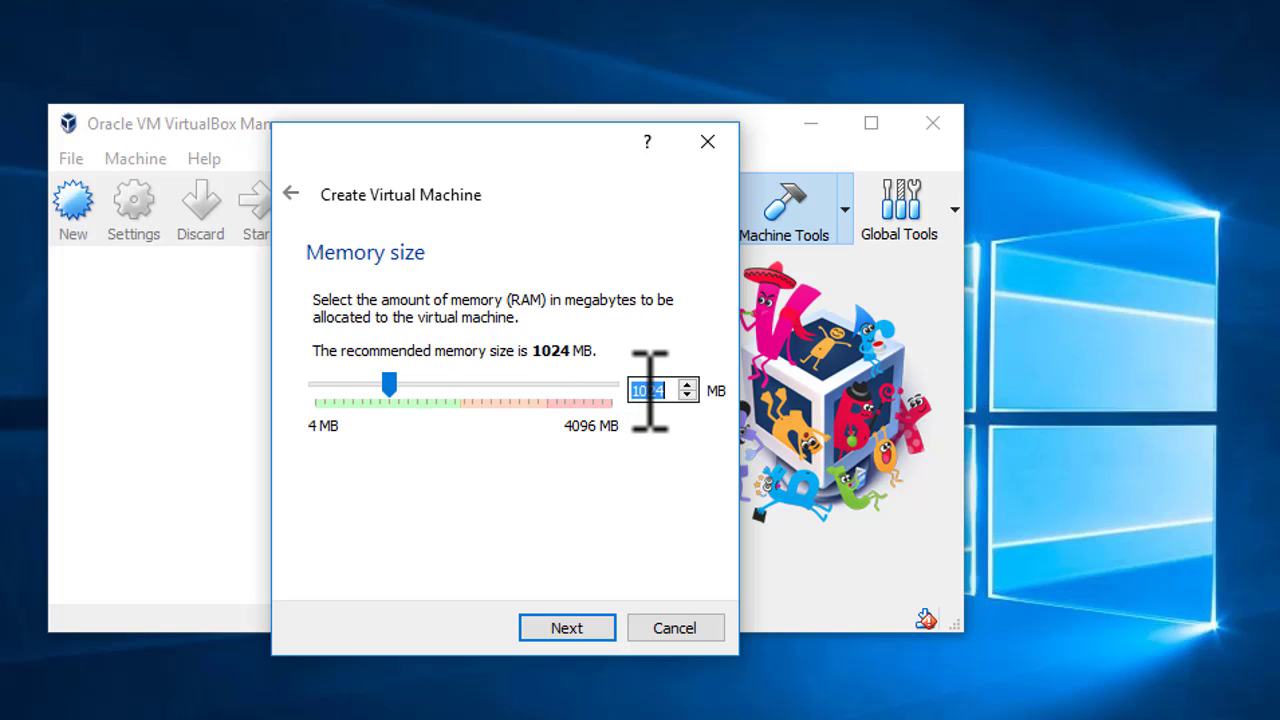
text(20)
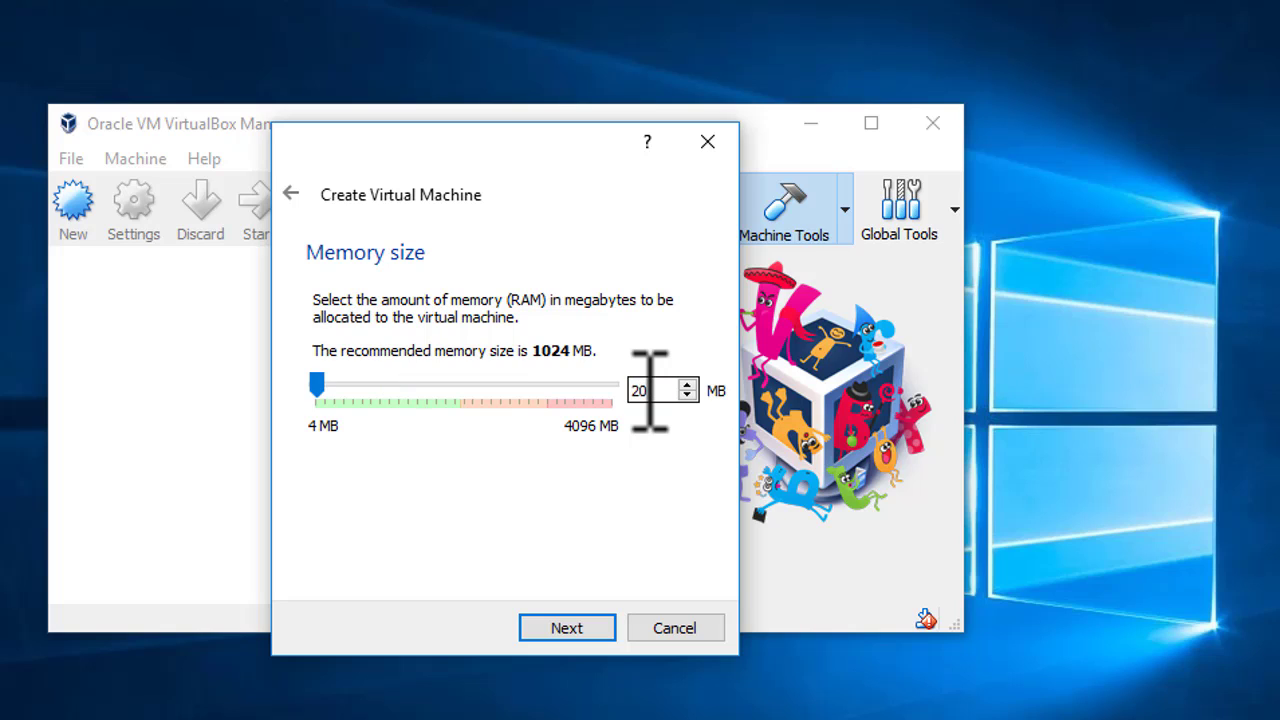
text(48)
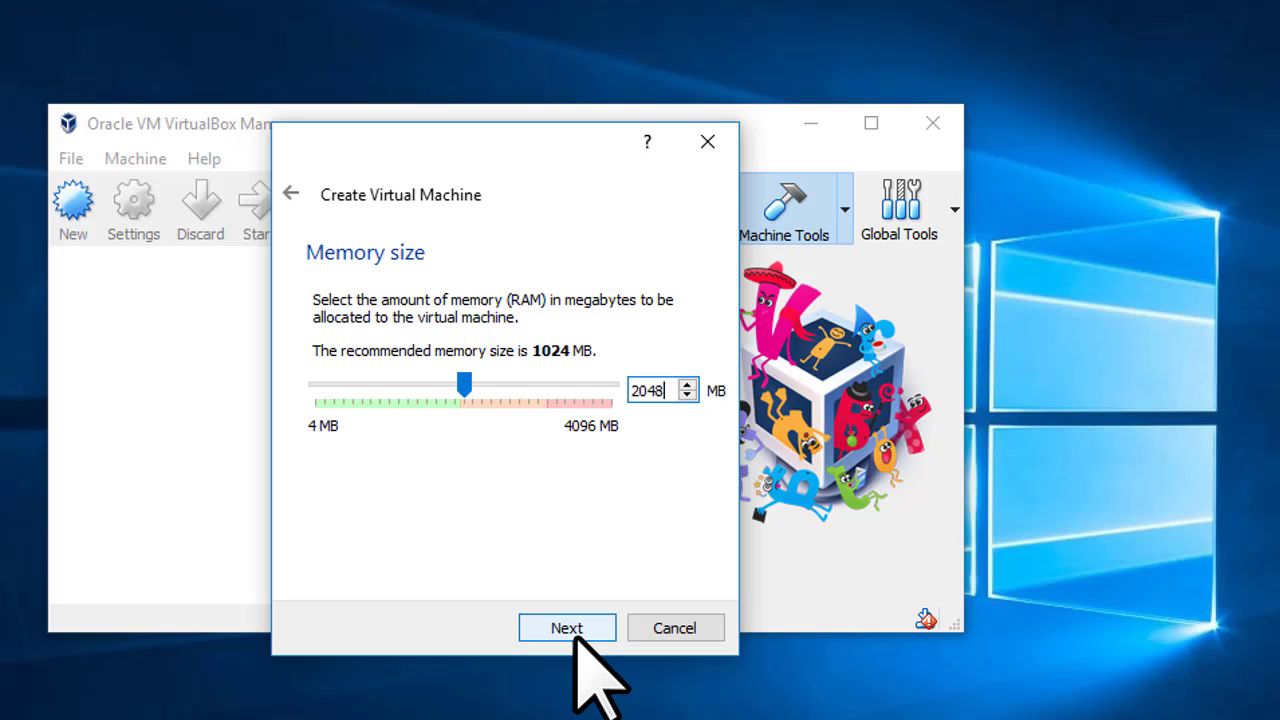
click(575, 640)
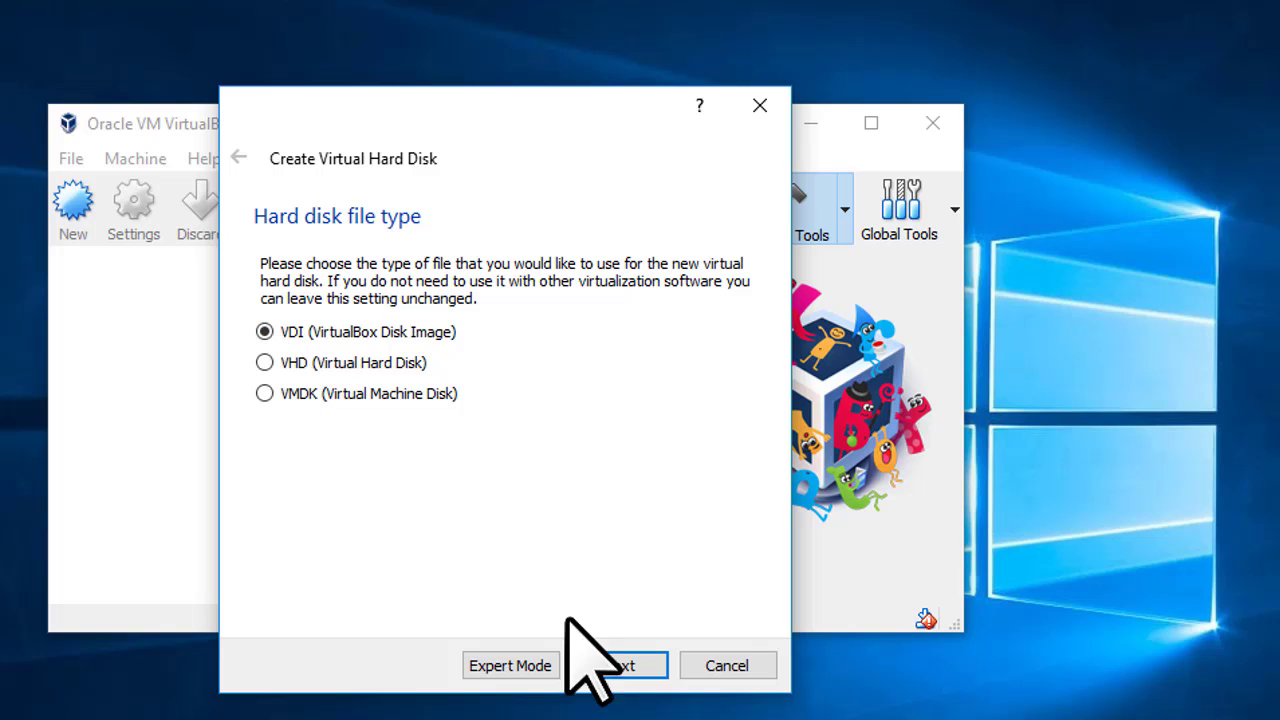
Choose Fixed size storage instead of Dynamically allocated for the new disk
click(619, 667)
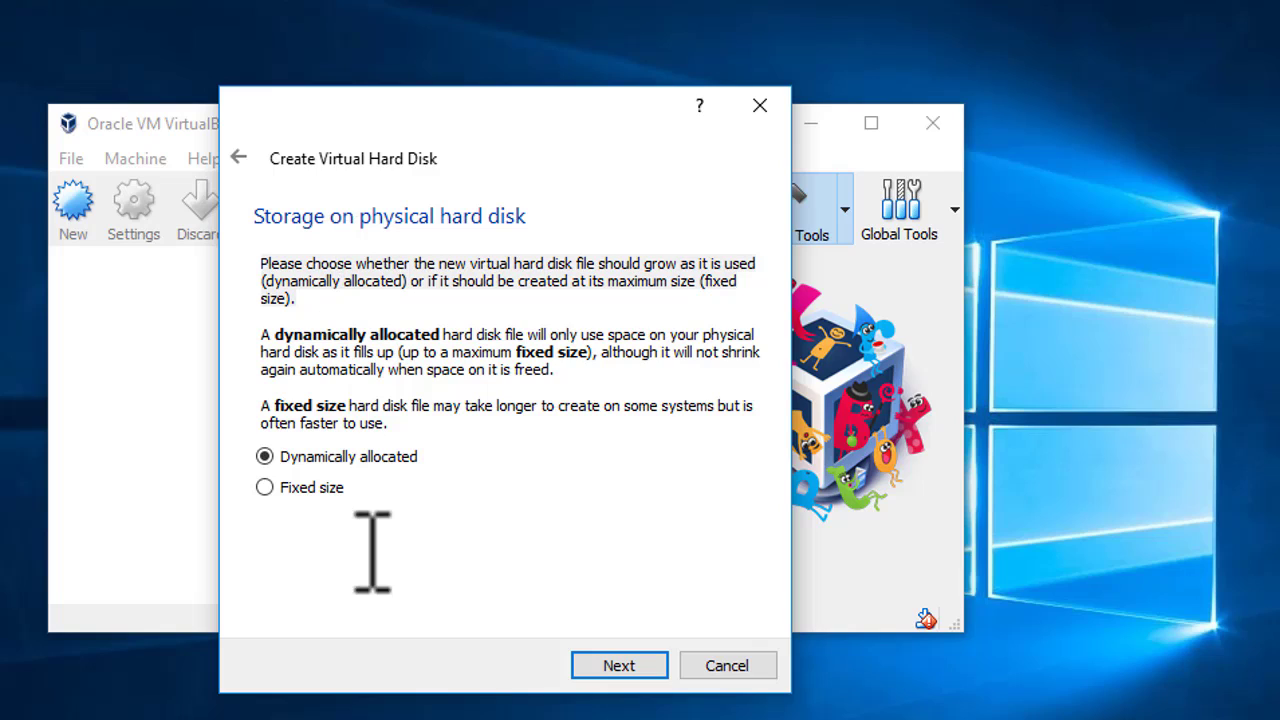
click(264, 488)
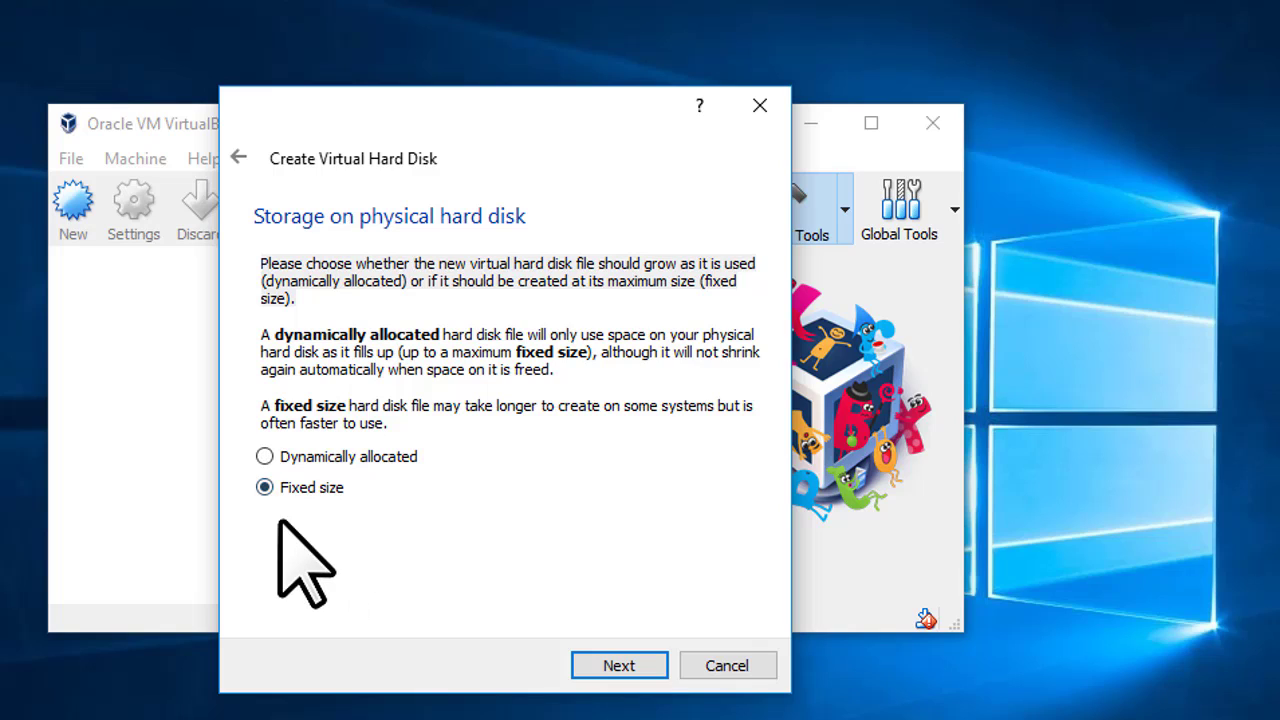
Save the virtual disk file as 'Elementary OS' on the New Volume (F:) drive
click(580, 662)
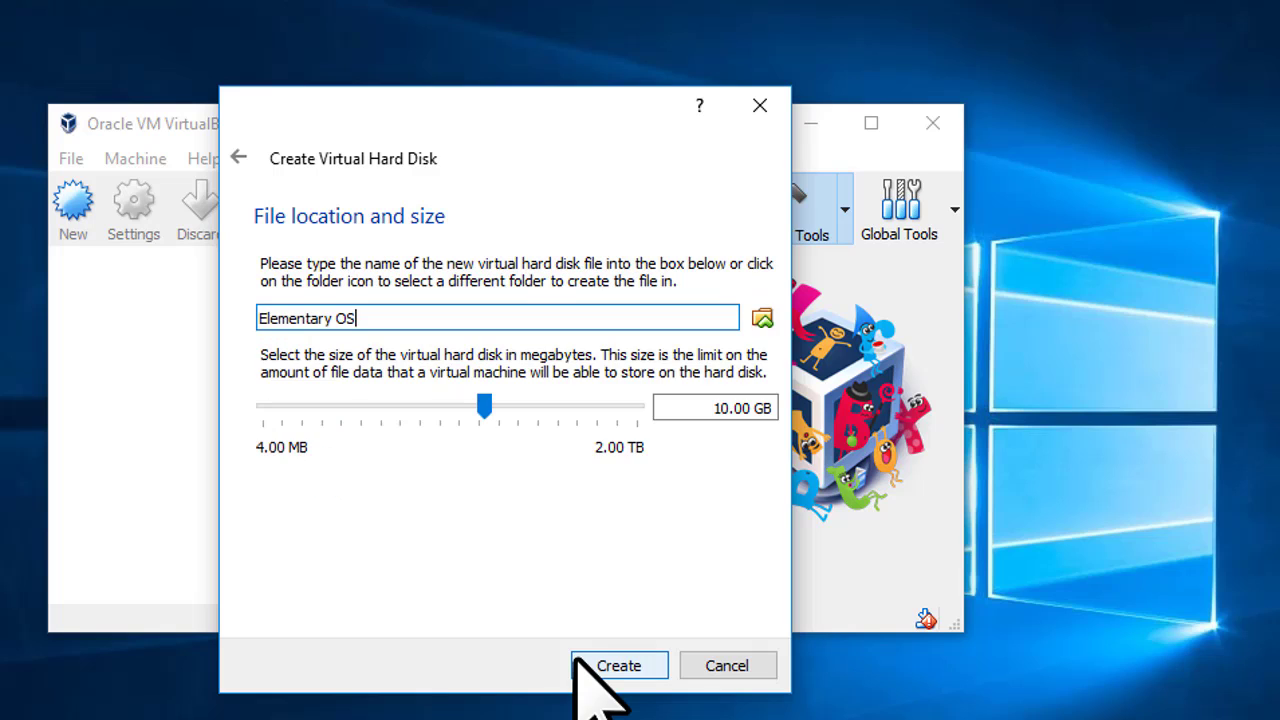
click(731, 414)
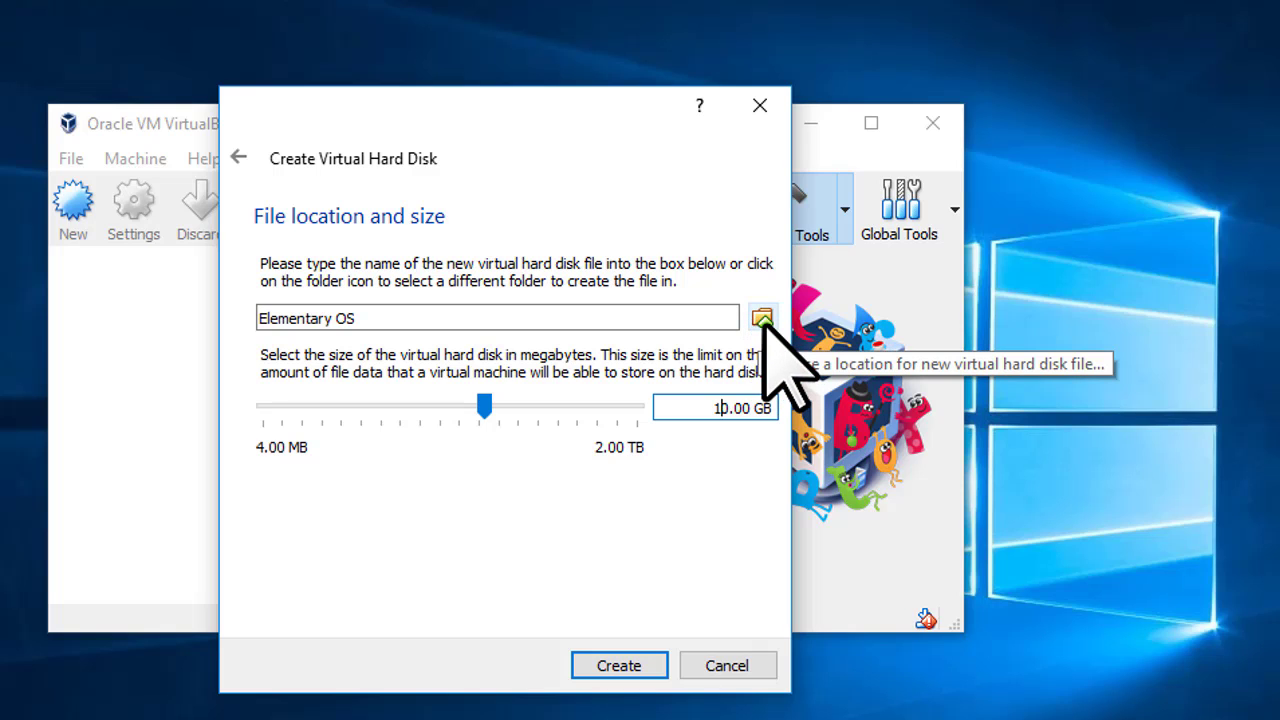
click(763, 319)
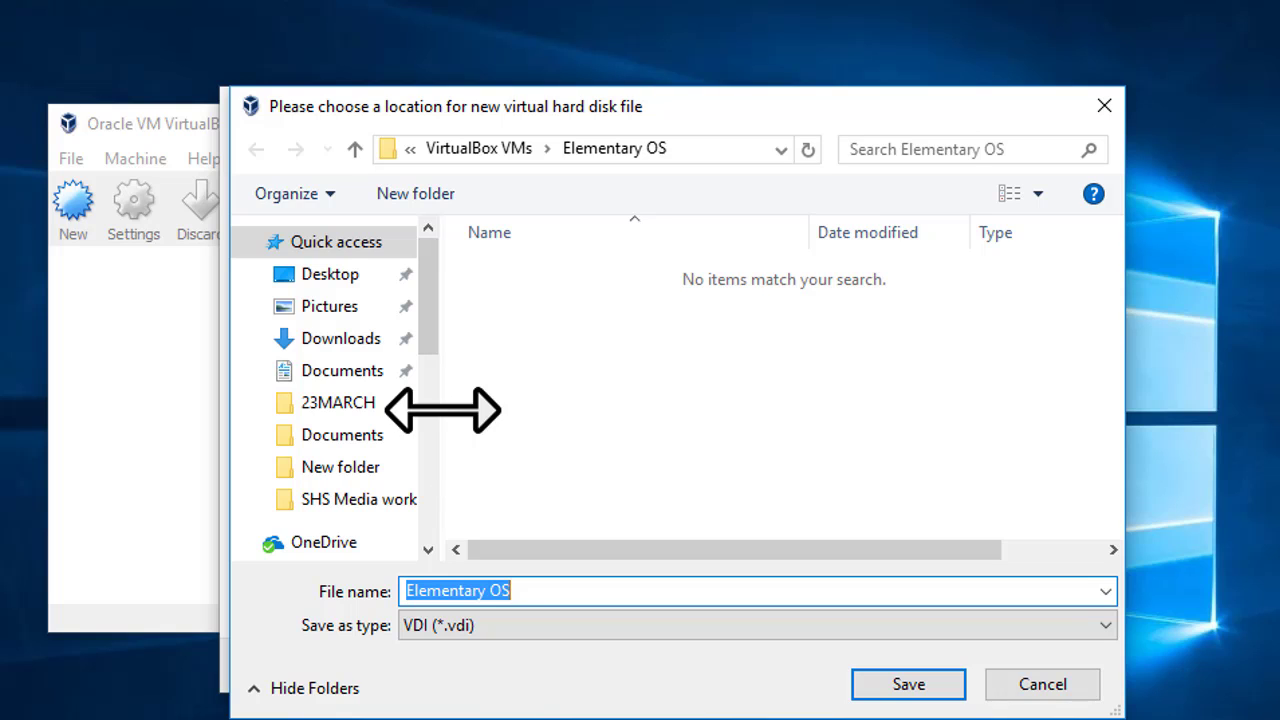
scroll(425, 412, down, 5)
click(325, 244)
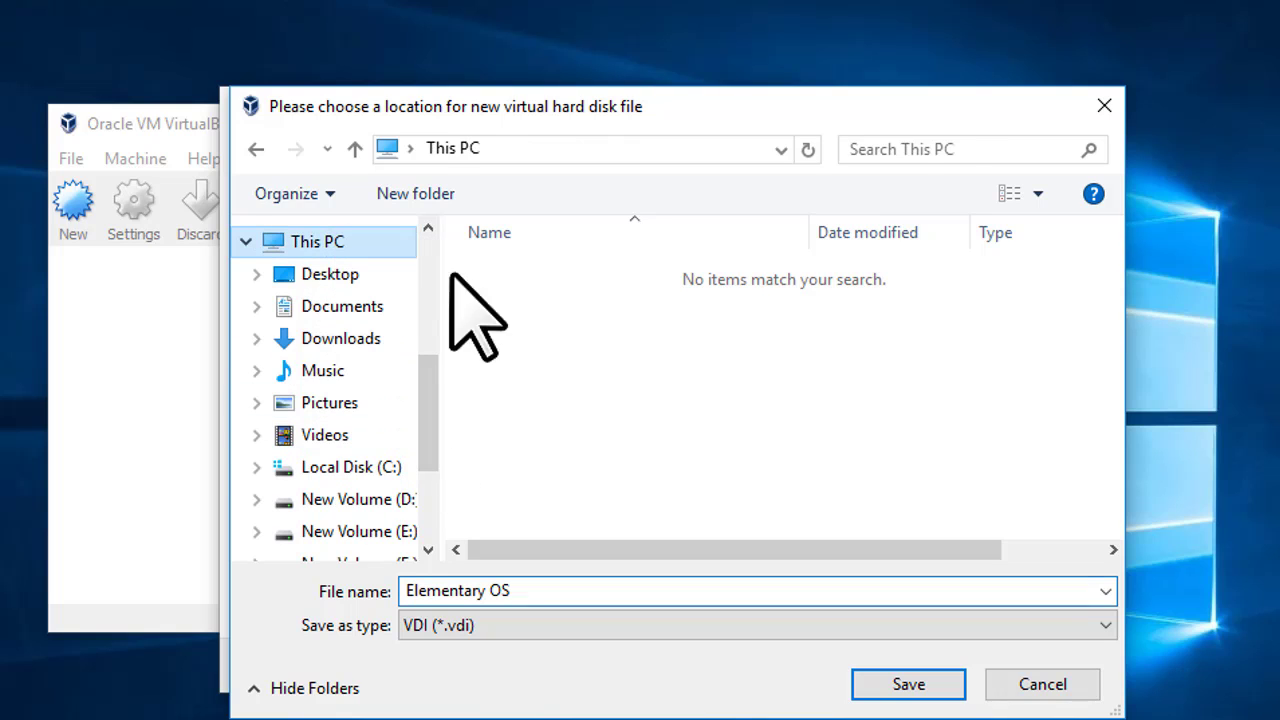
drag(1114, 292, 1143, 464)
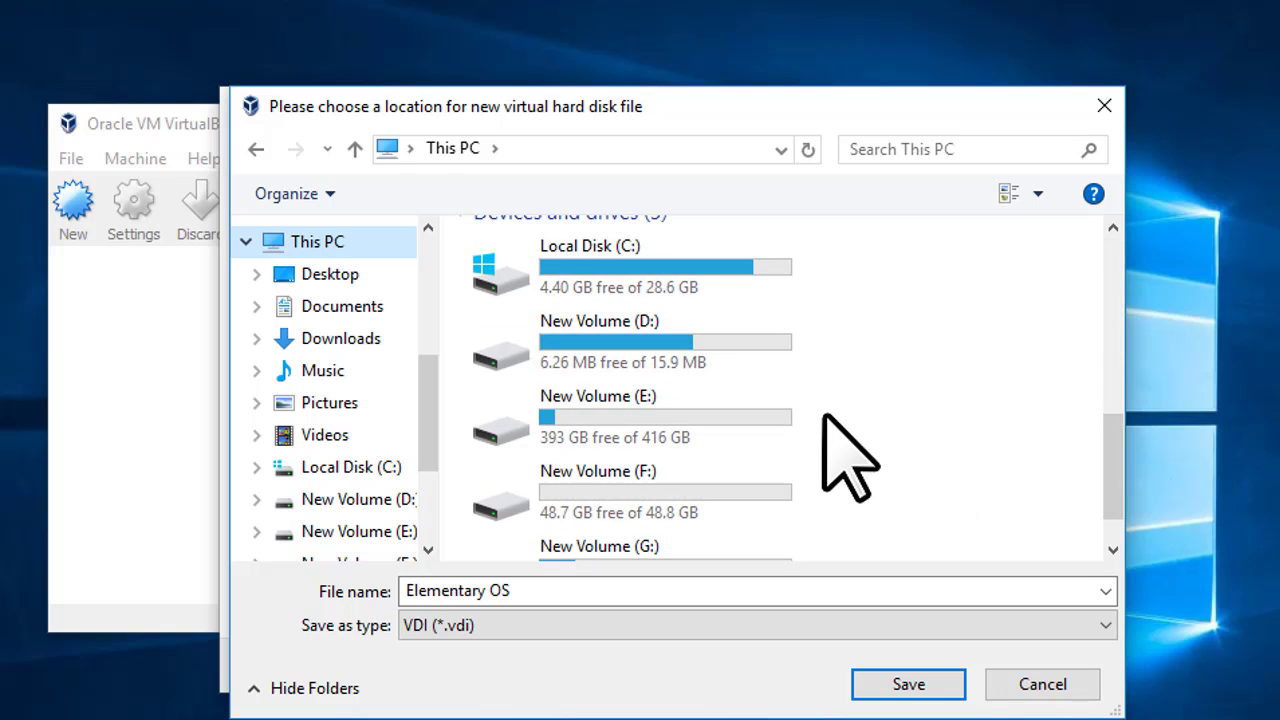
click(738, 528)
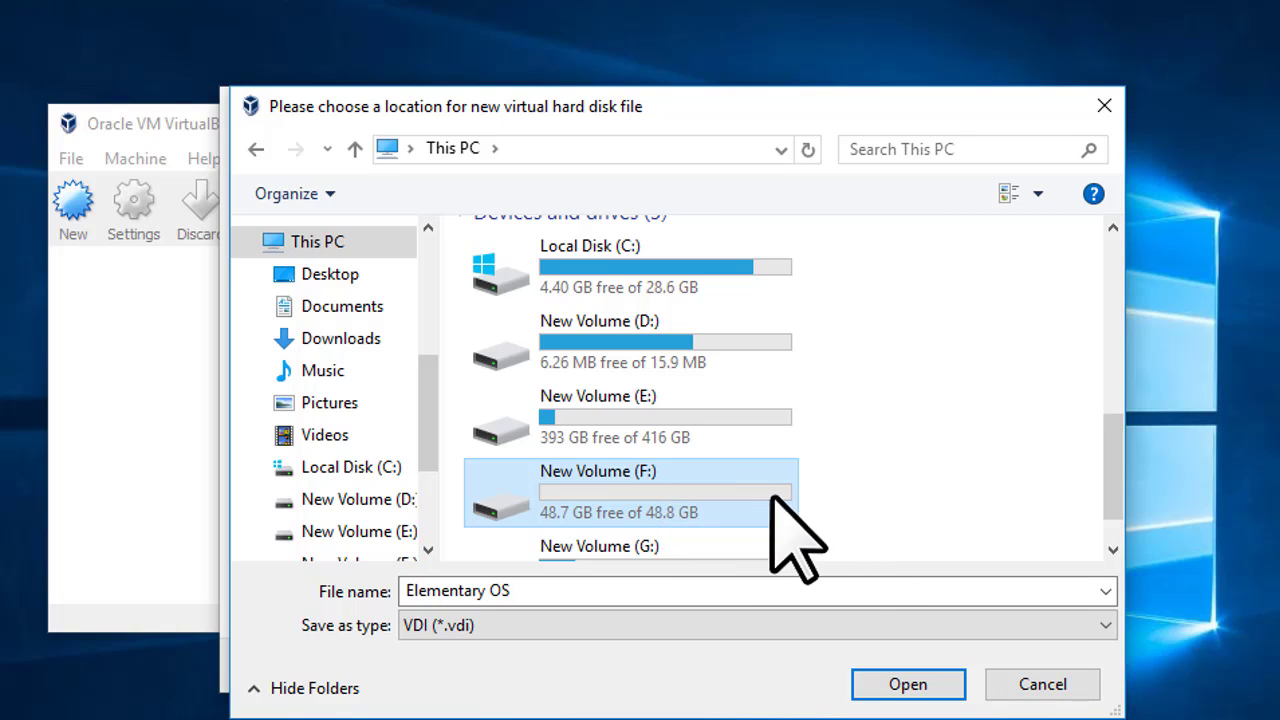
click(921, 695)
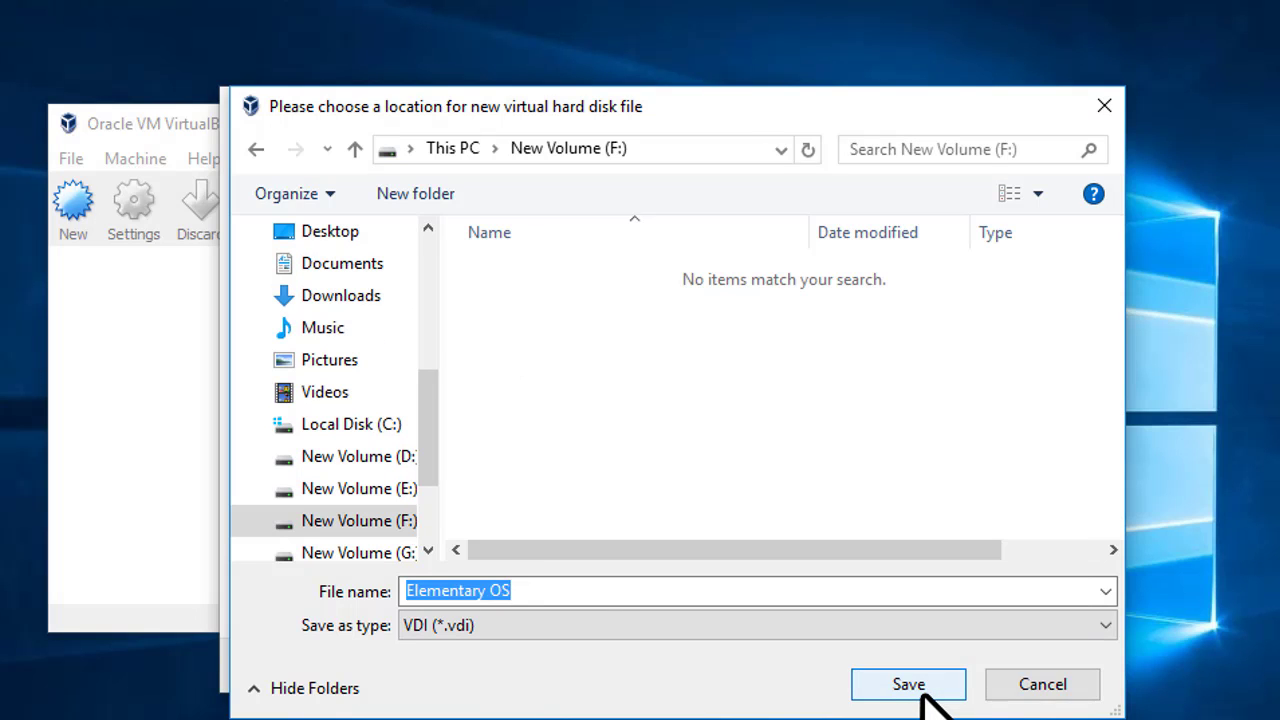
click(908, 685)
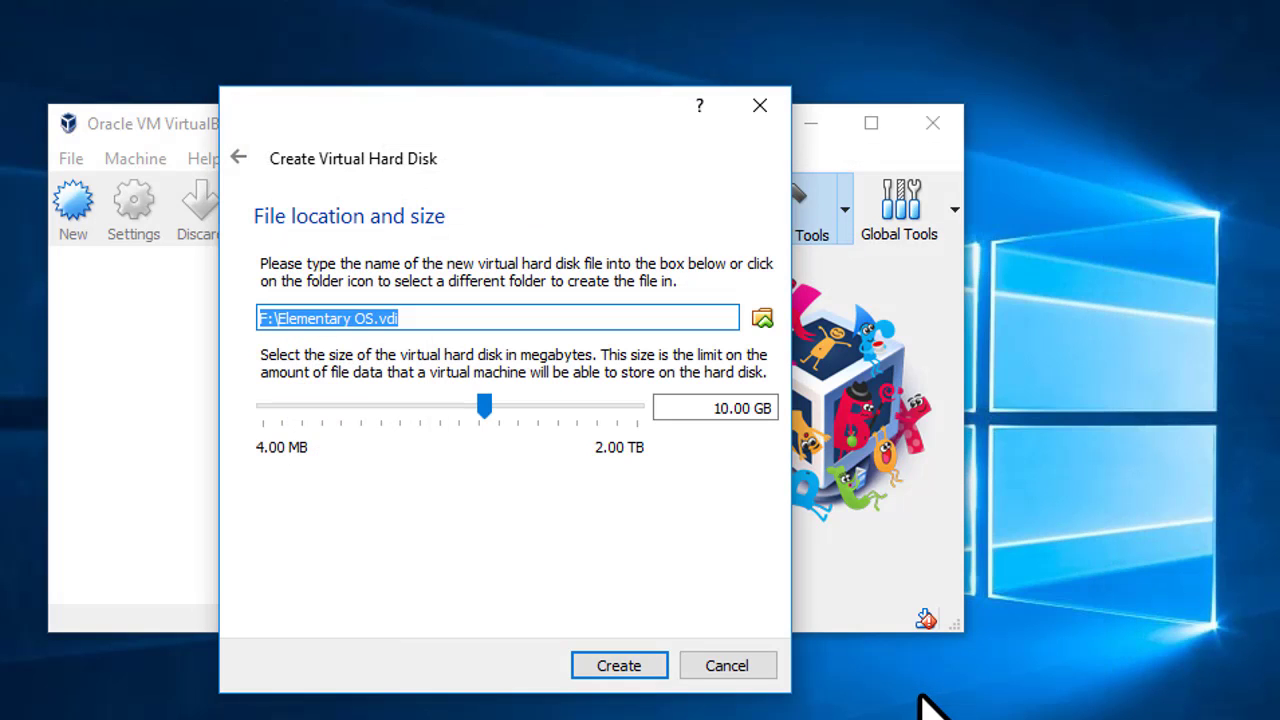
Set the disk size to 40 GB and create F:\Elementary OS.vdi
click(735, 412)
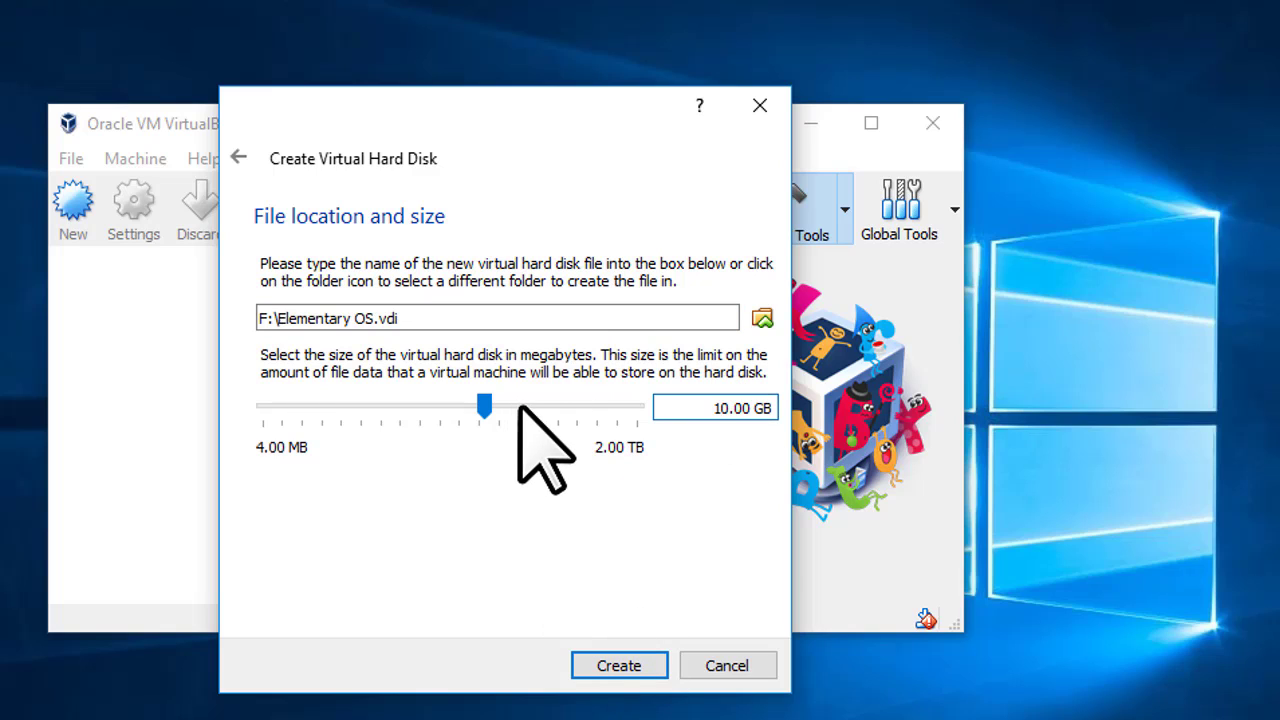
key(Right)
key(BackSpace)
key(BackSpace)
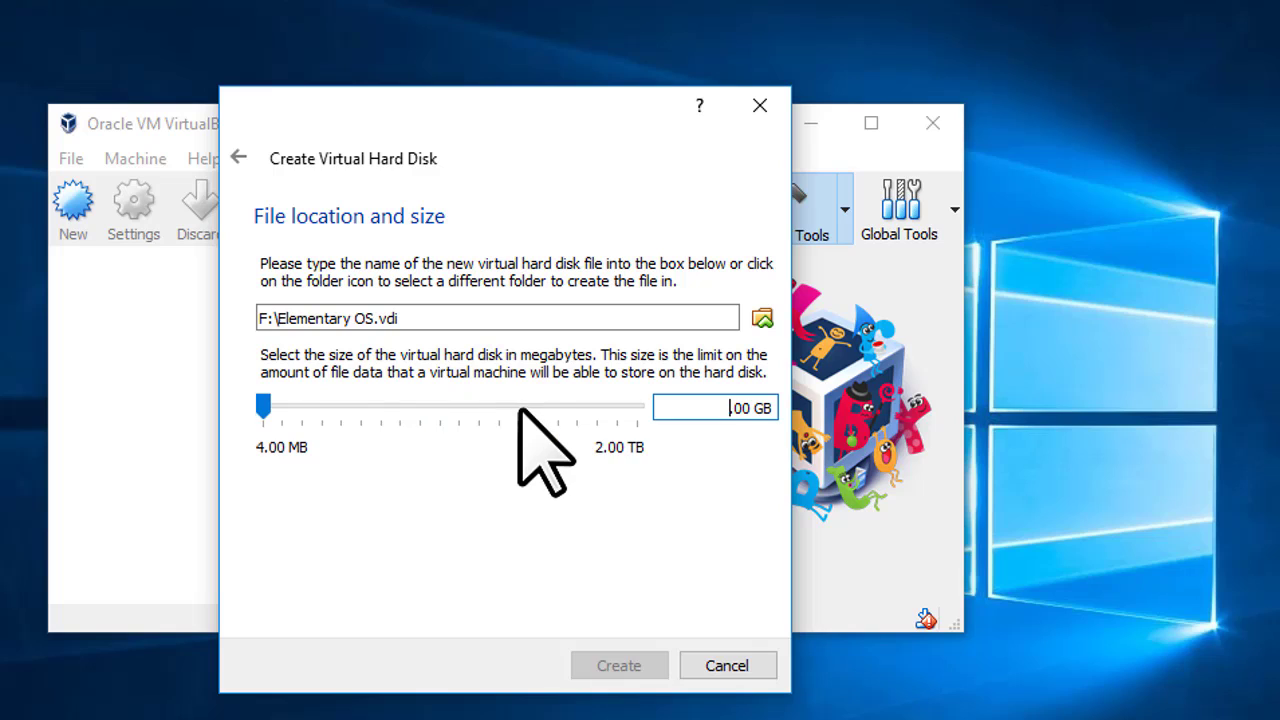
text(50)
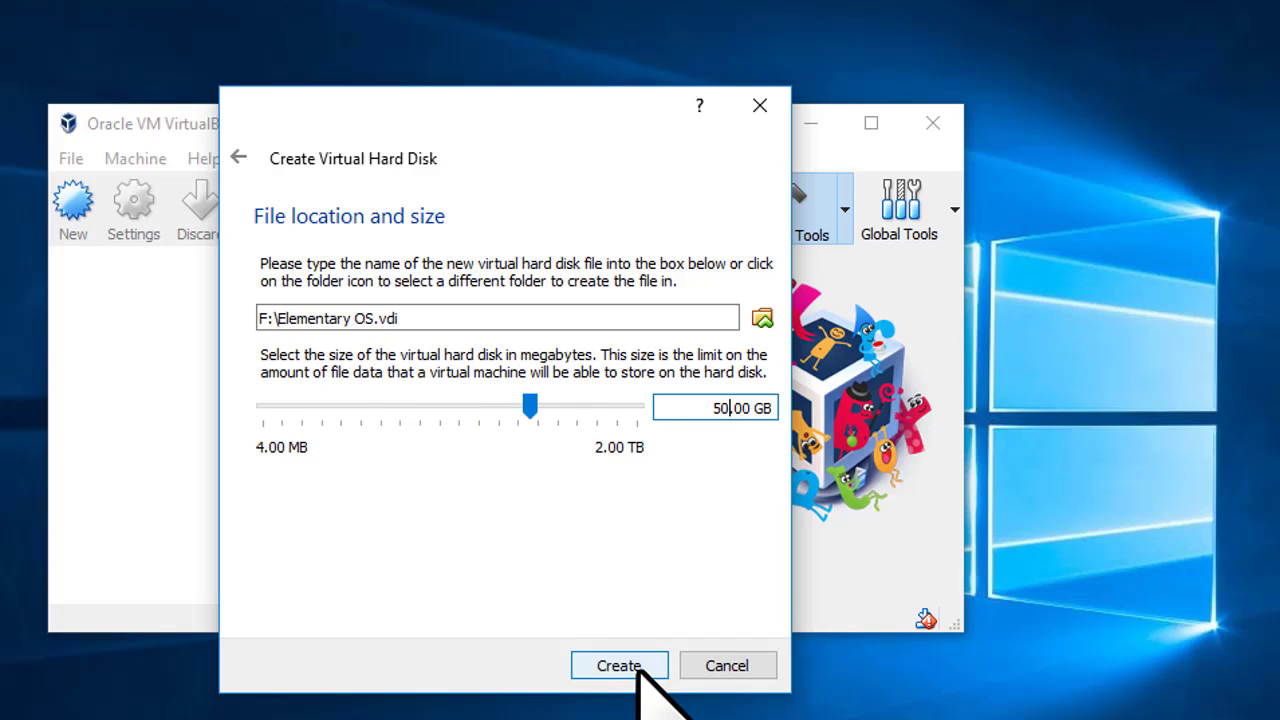
key(BackSpace)
key(BackSpace)
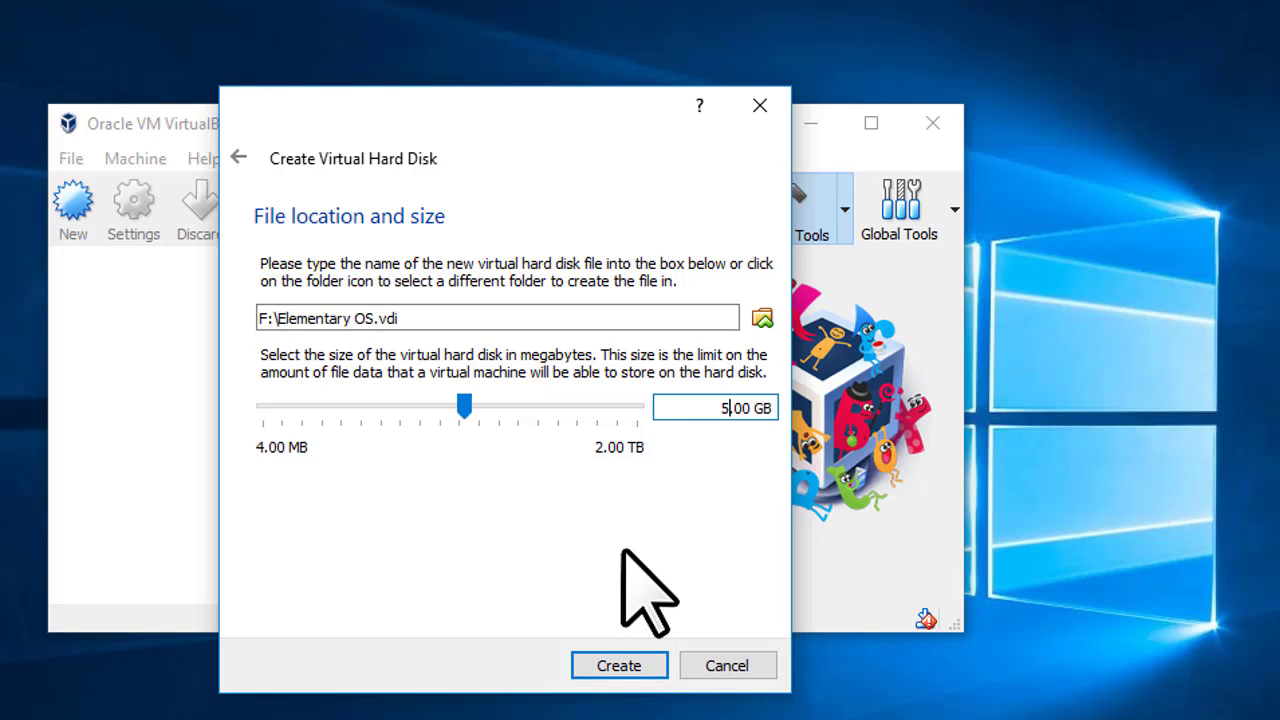
text(40)
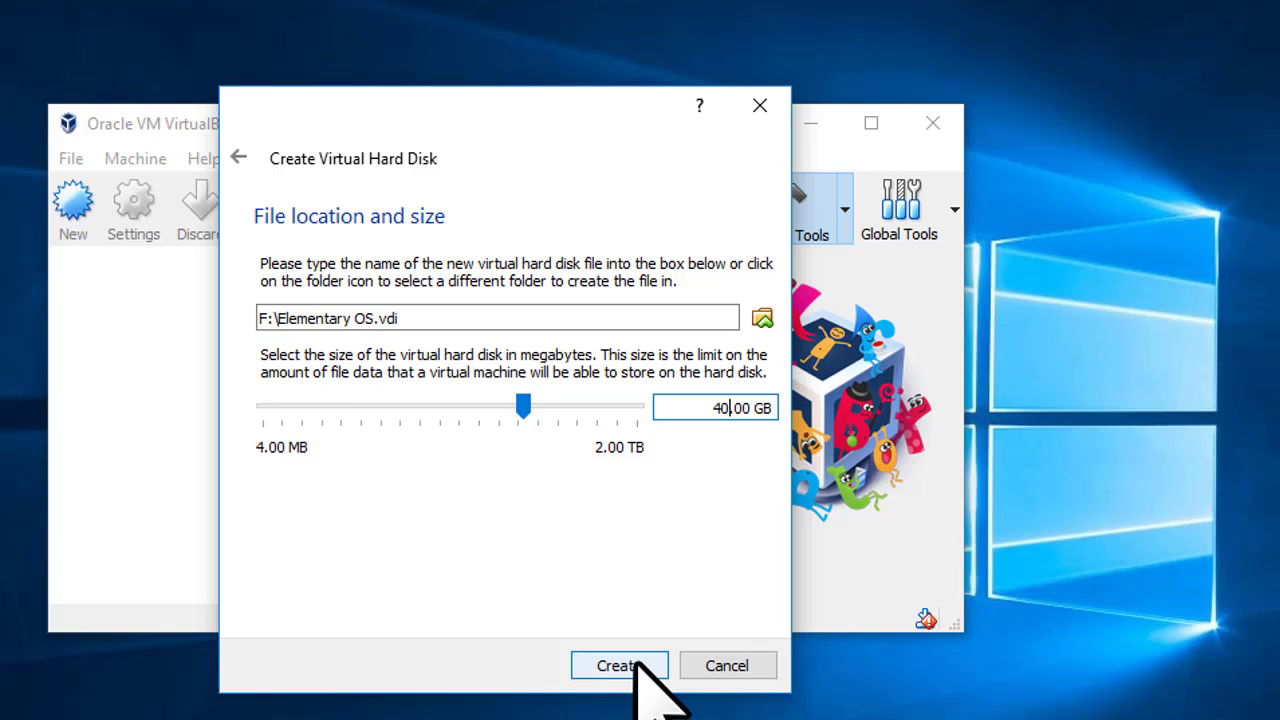
click(634, 659)
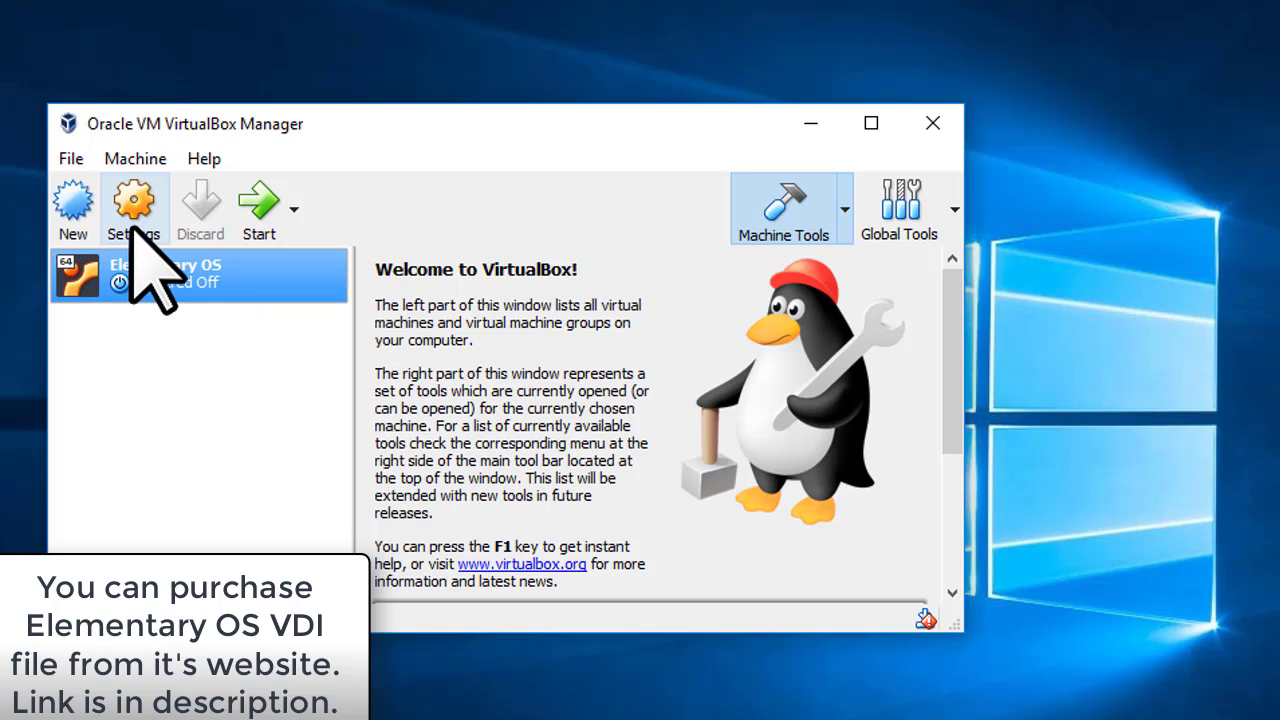
In Storage settings, browse for a disc image for the empty IDE optical drive
click(134, 238)
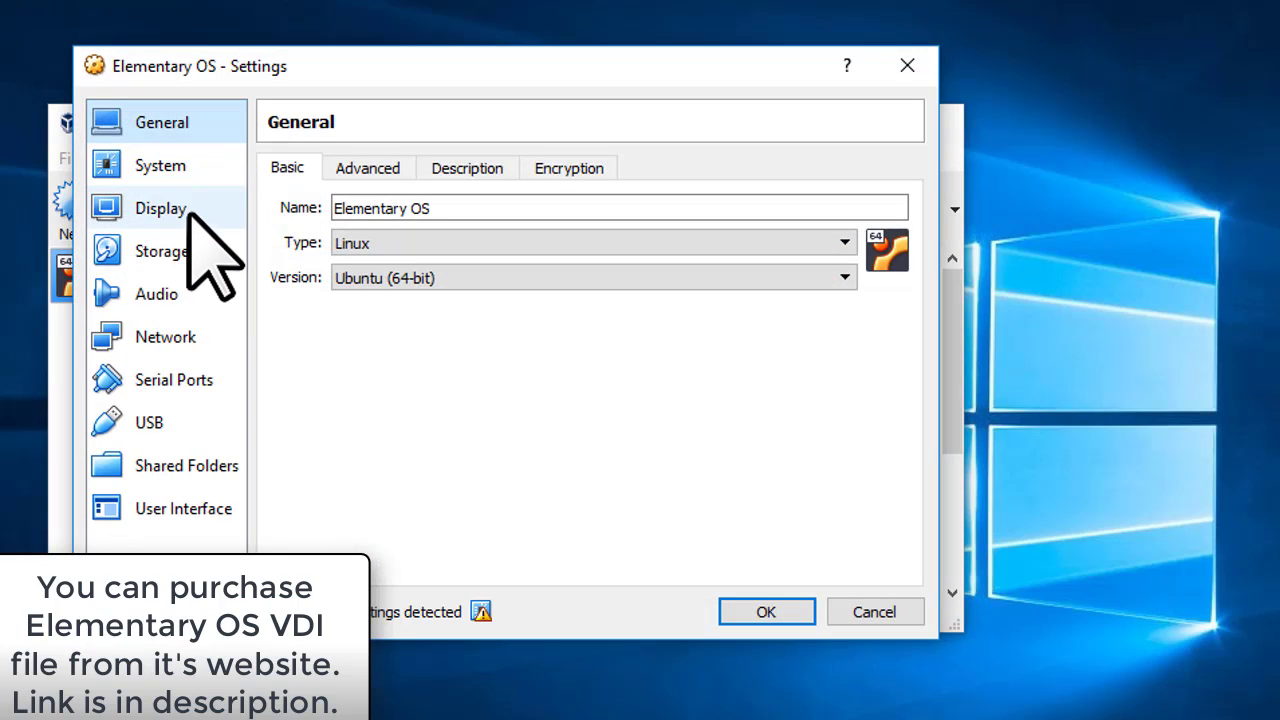
click(183, 253)
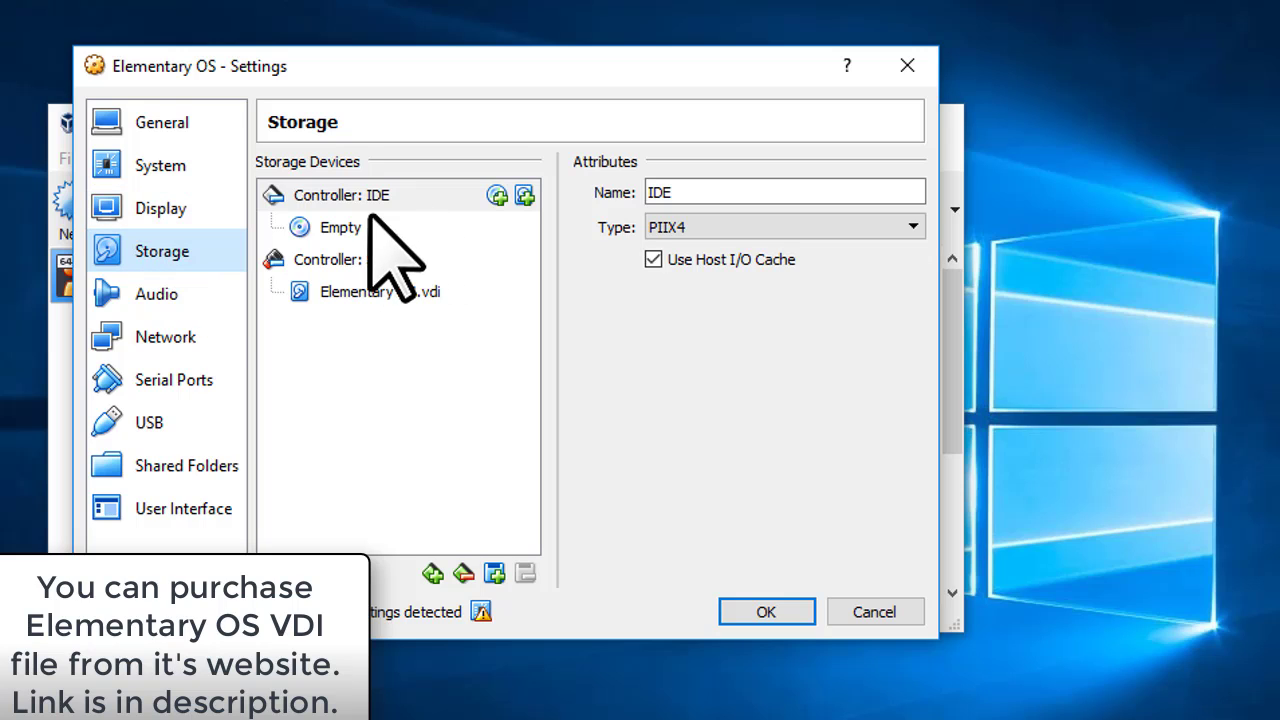
click(338, 260)
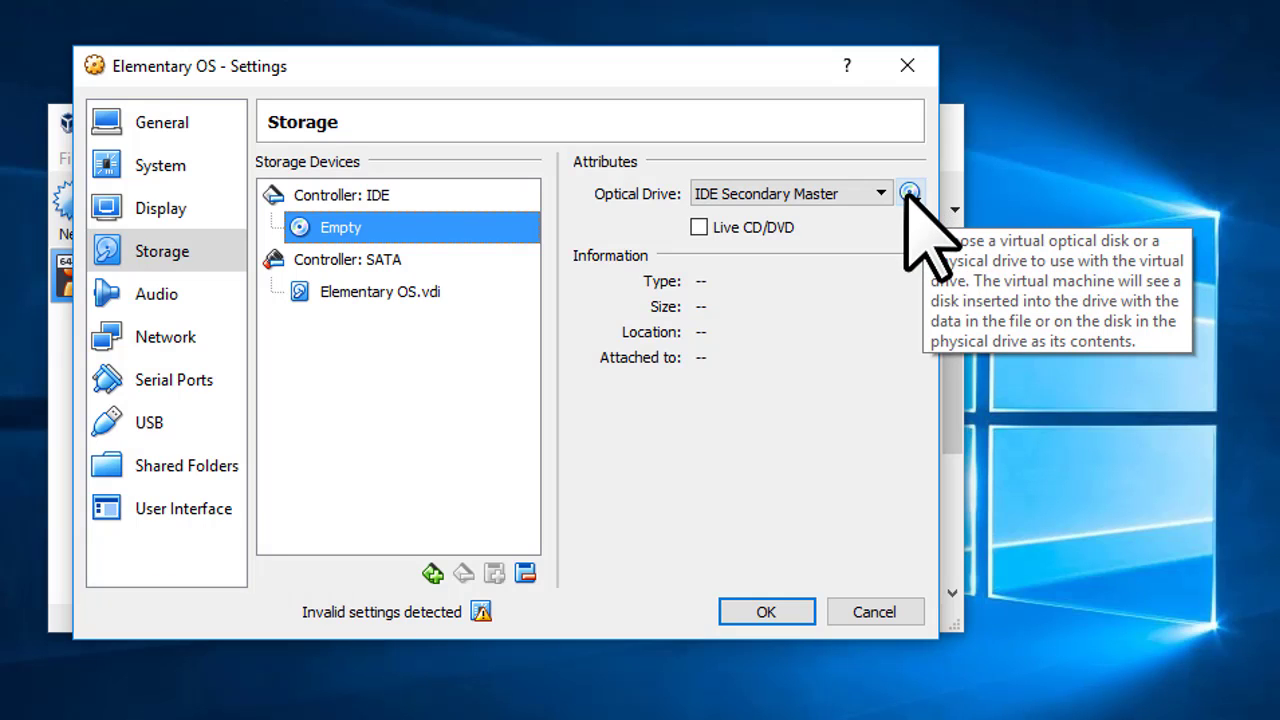
click(907, 194)
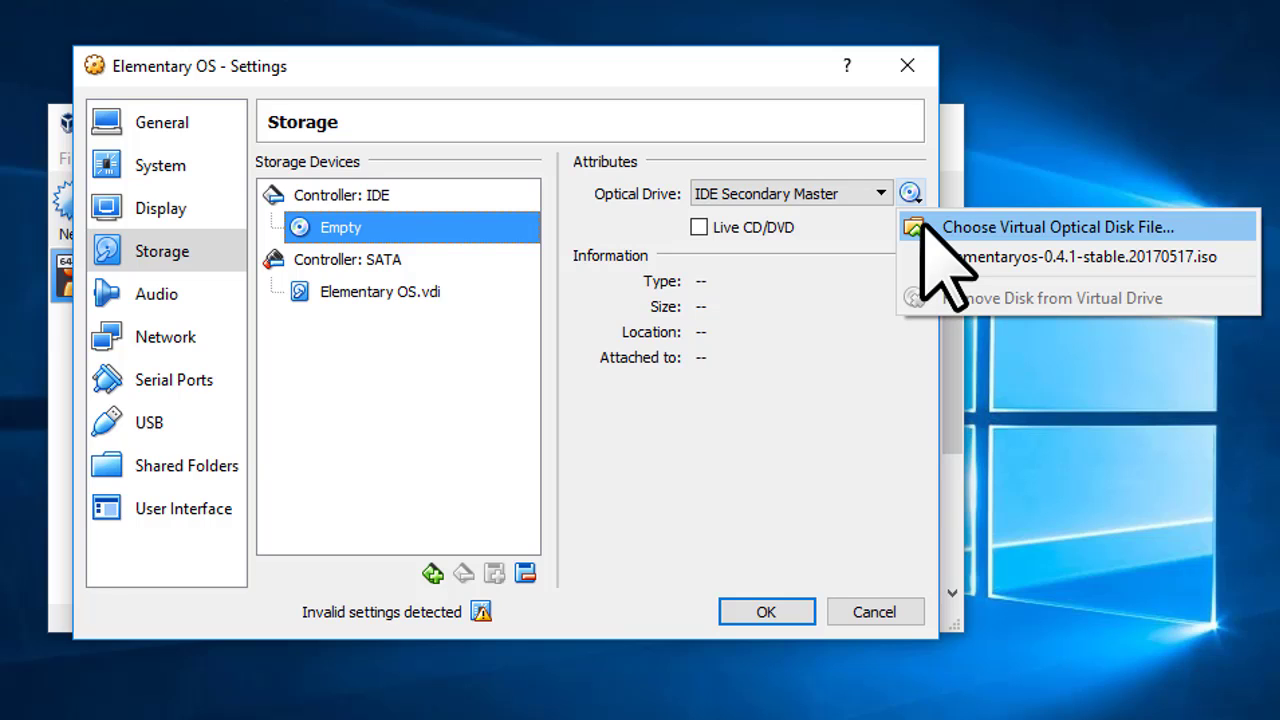
click(922, 222)
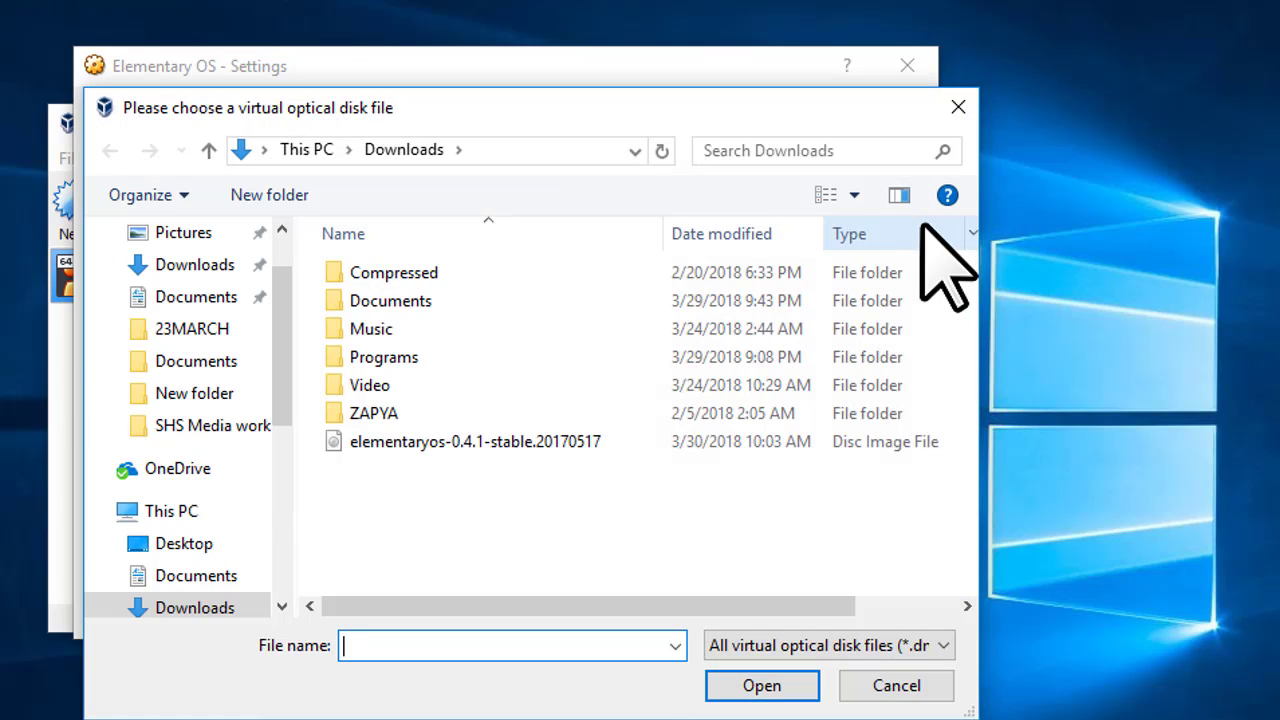
Mount elementaryos-0.4.1-stable.20170517 in the optical drive and save the settings
click(611, 445)
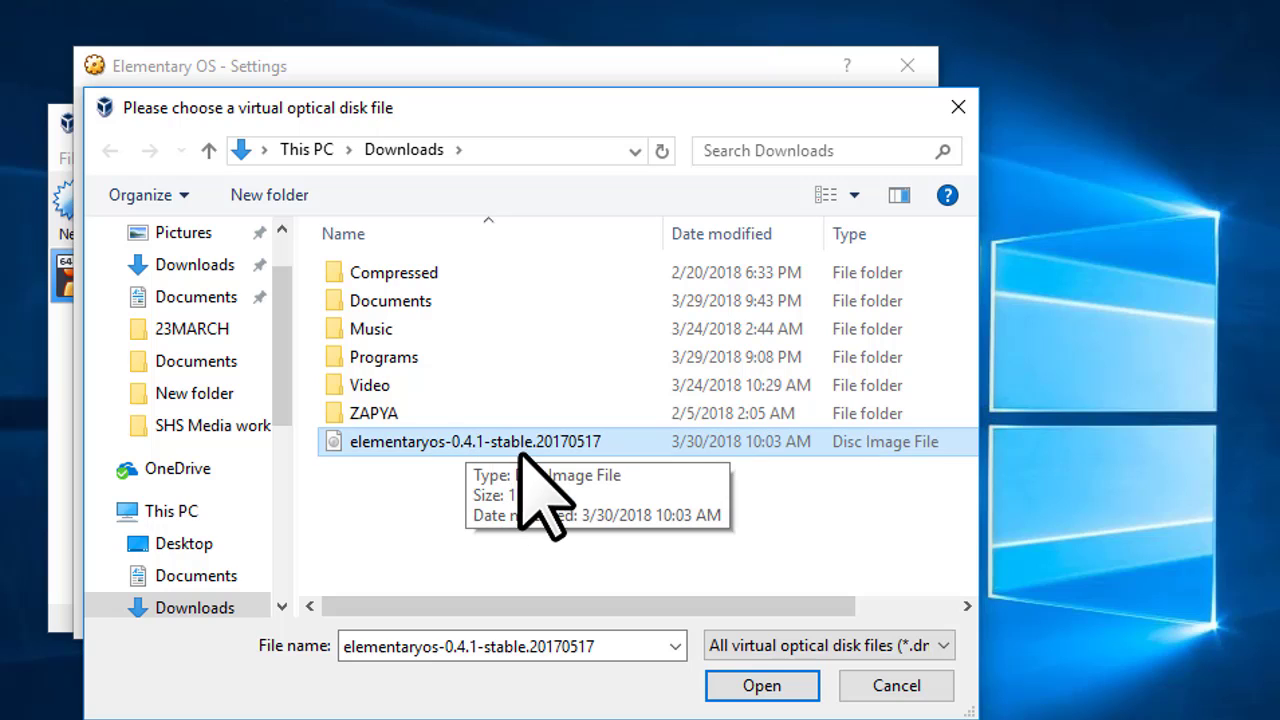
click(766, 690)
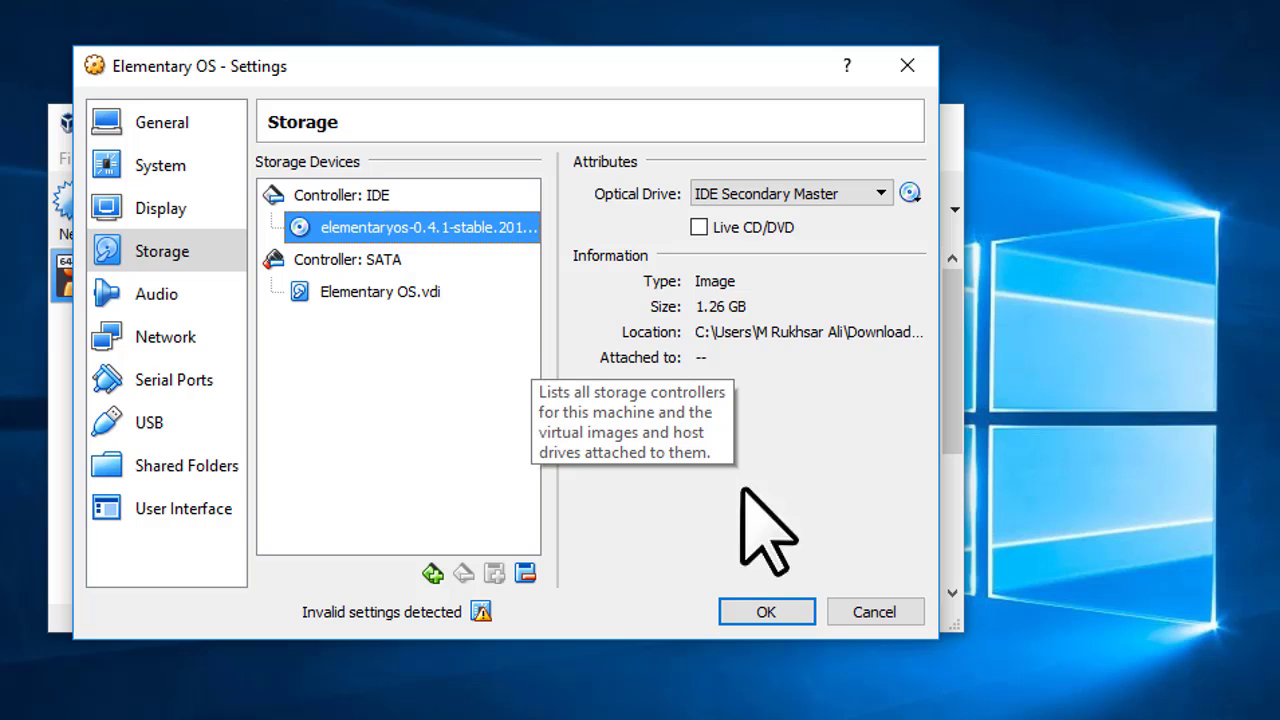
click(757, 618)
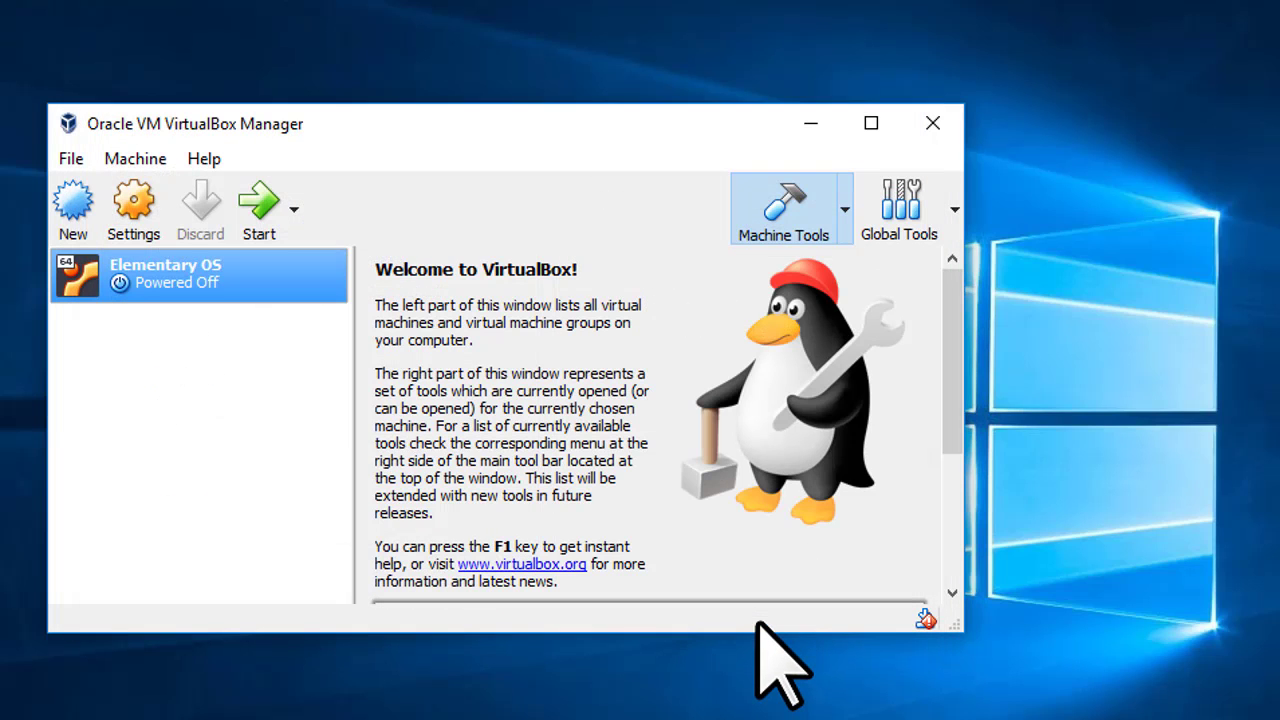
Start the Elementary OS machine and let it boot to the installer's Welcome screen
click(255, 207)
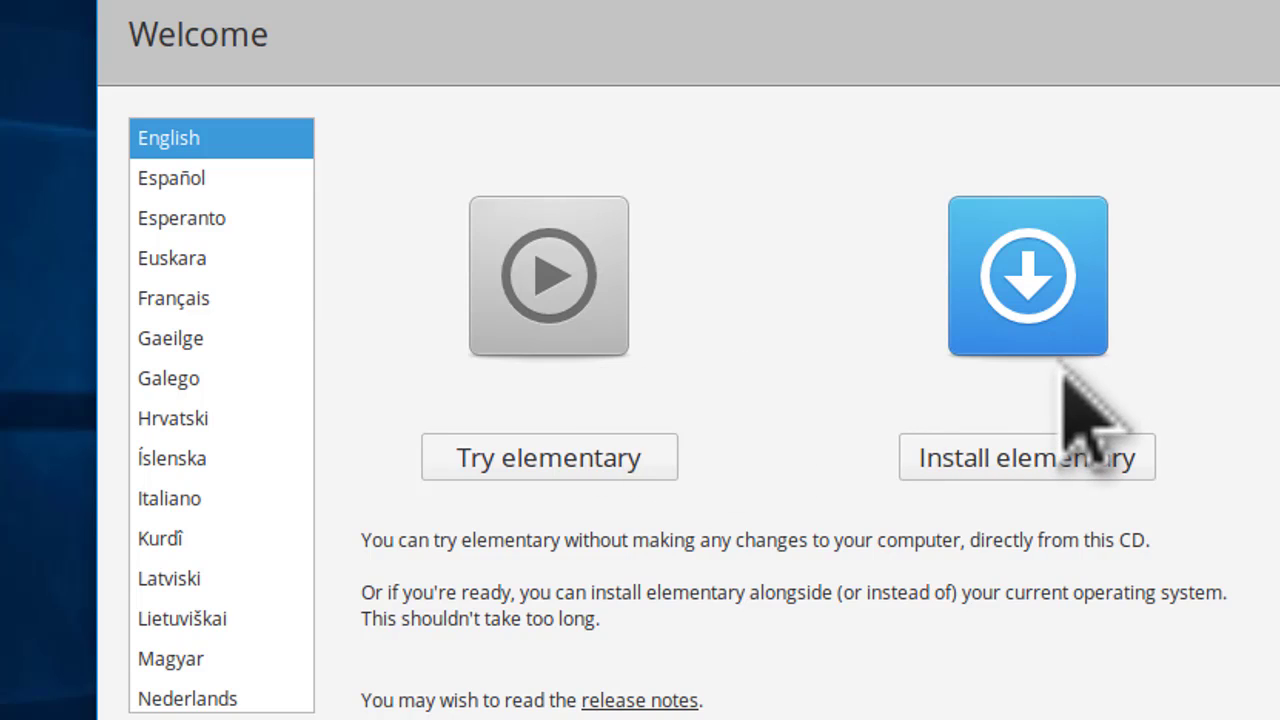
Choose Install elementary on the Welcome screen
click(995, 440)
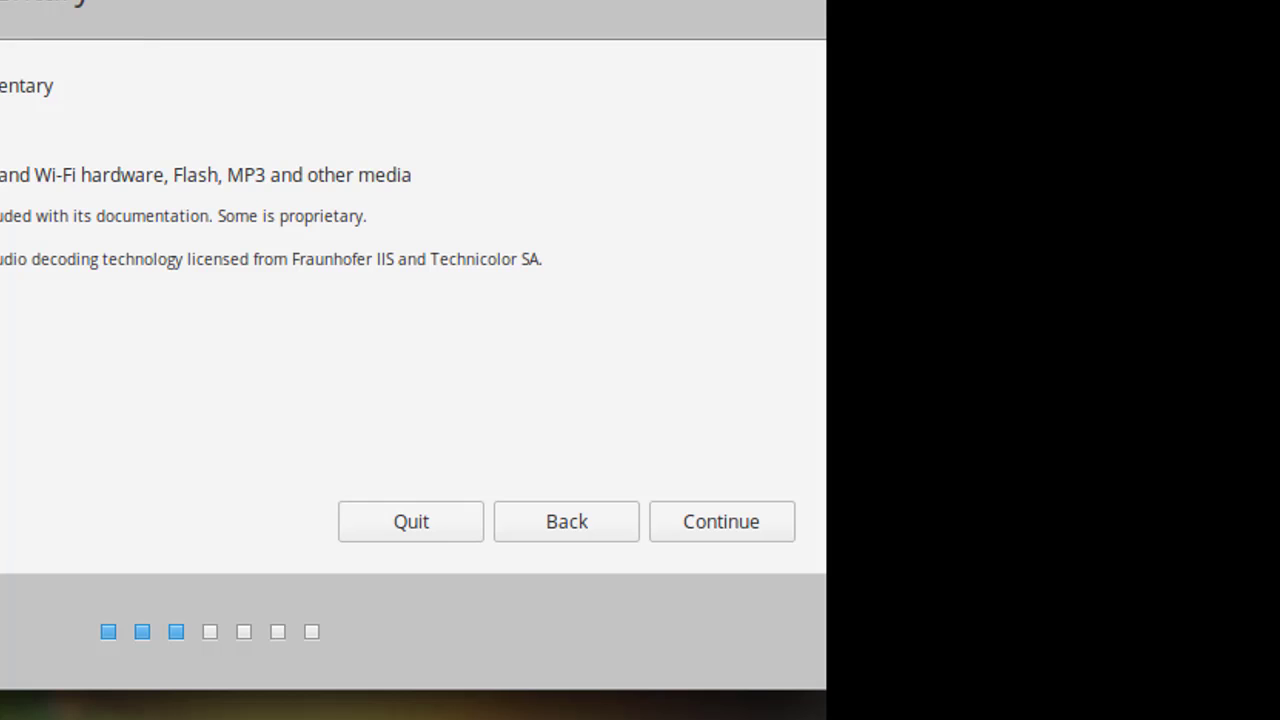
Switch the VM window to full-screen mode
click(0, 0)
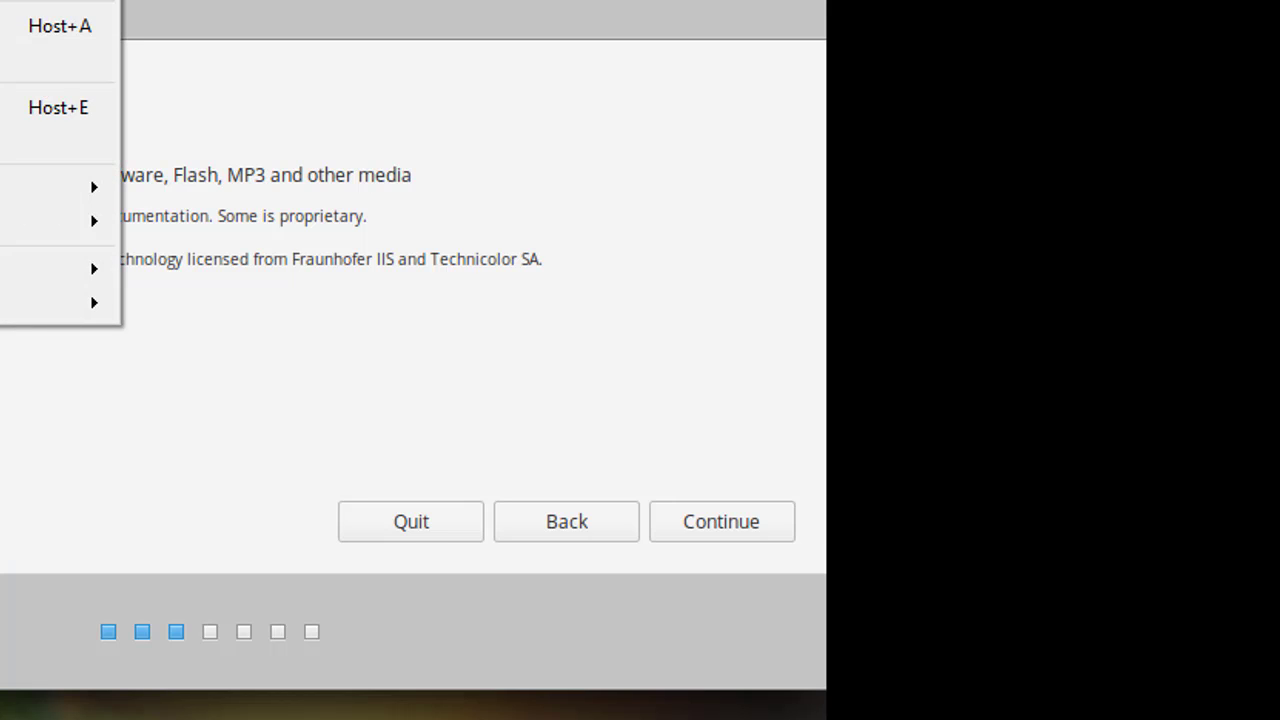
click(0, 0)
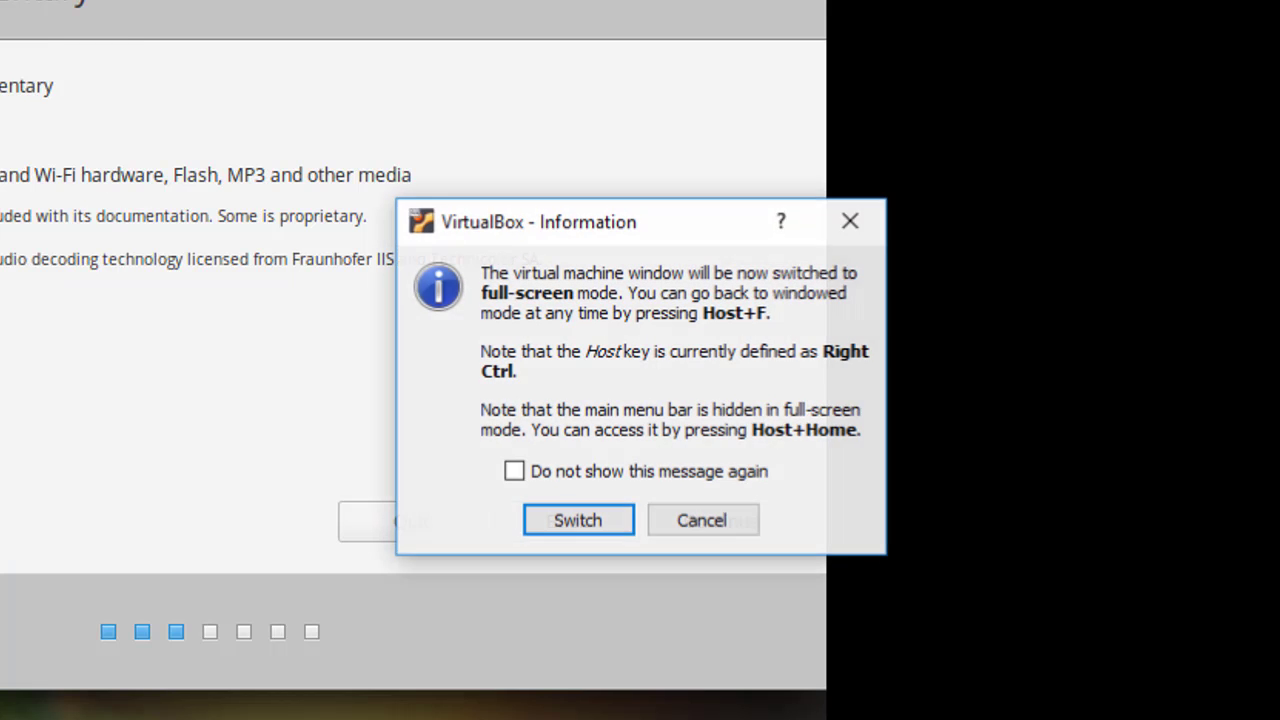
click(578, 520)
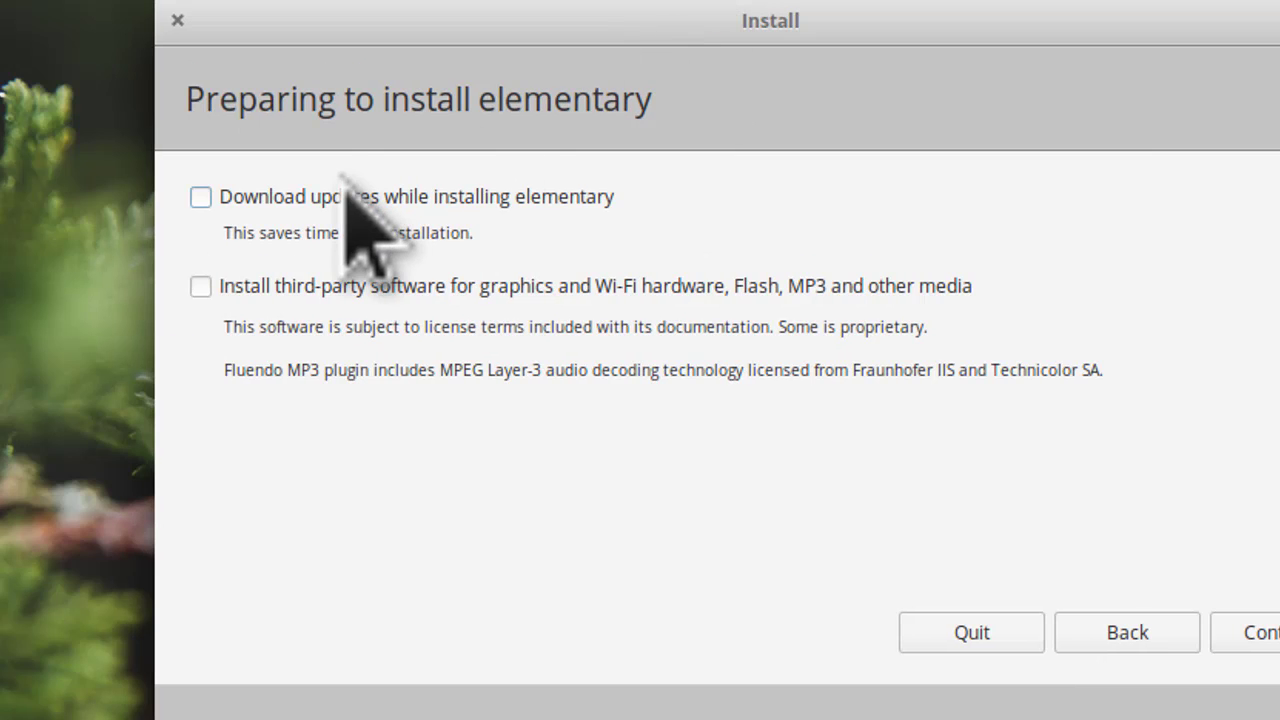
Enable installing third-party software, leave downloading updates off, and continue past the preparation page
click(202, 196)
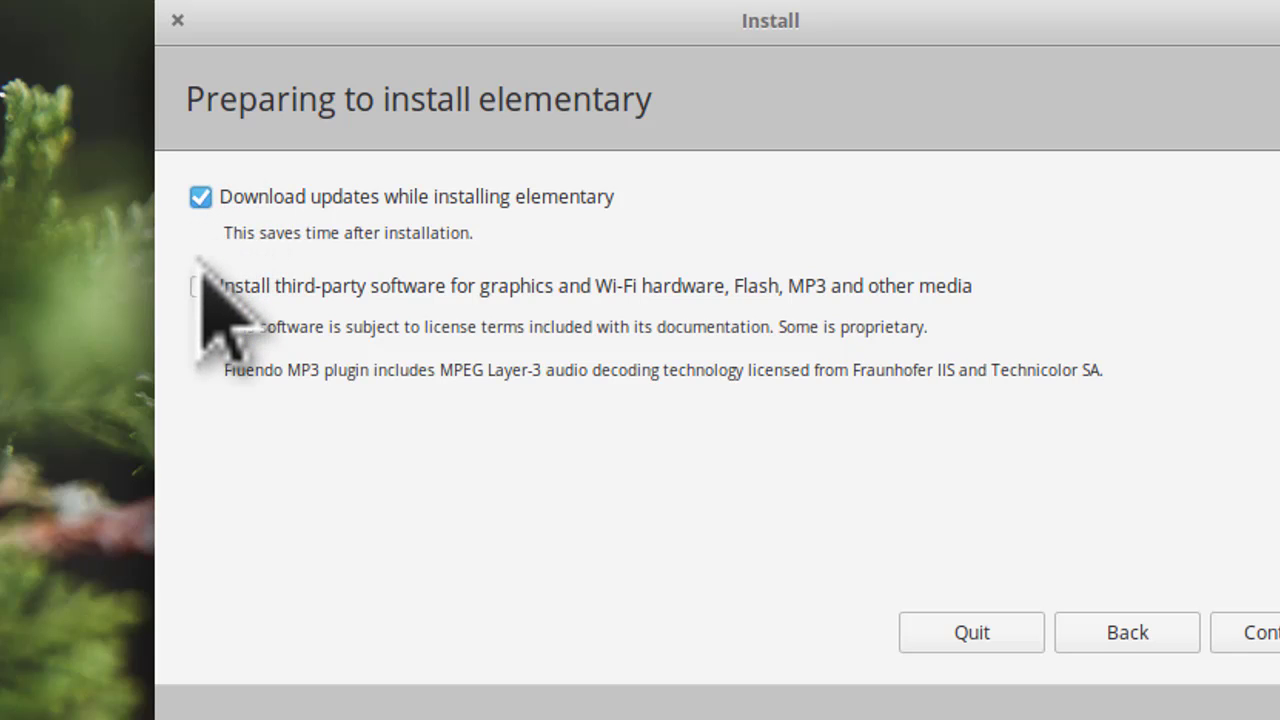
click(201, 286)
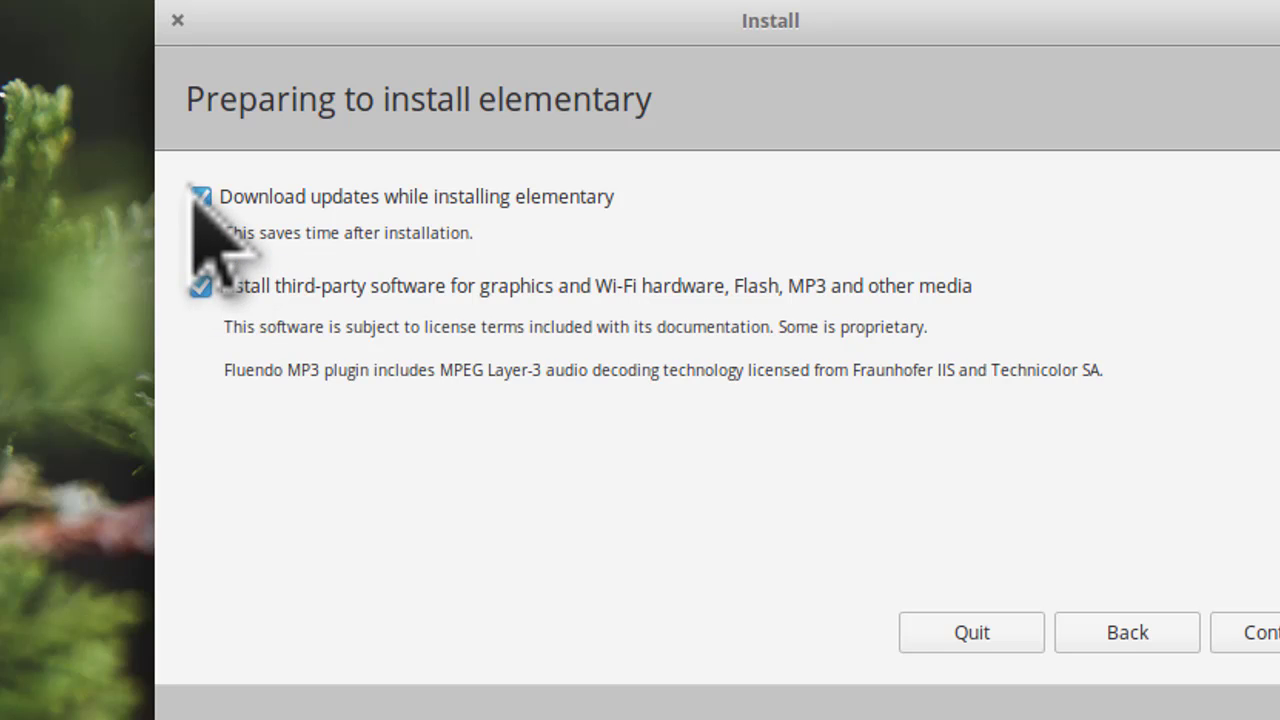
click(198, 193)
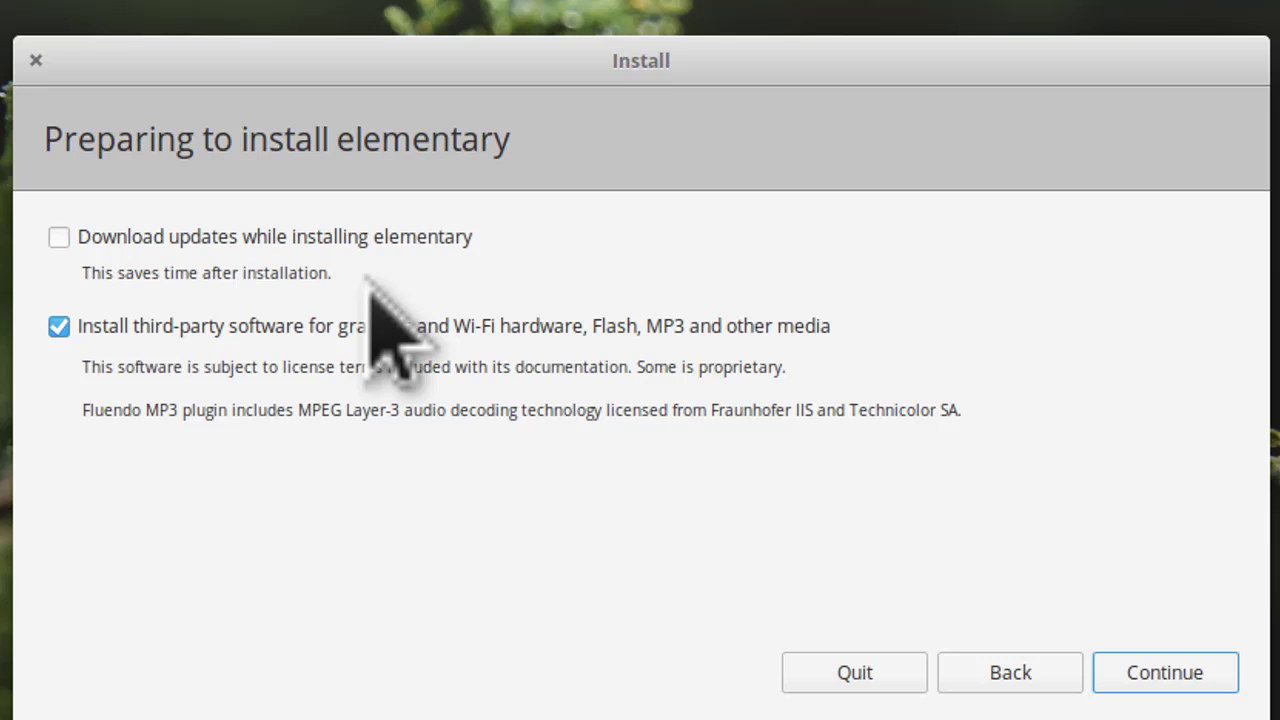
click(1142, 668)
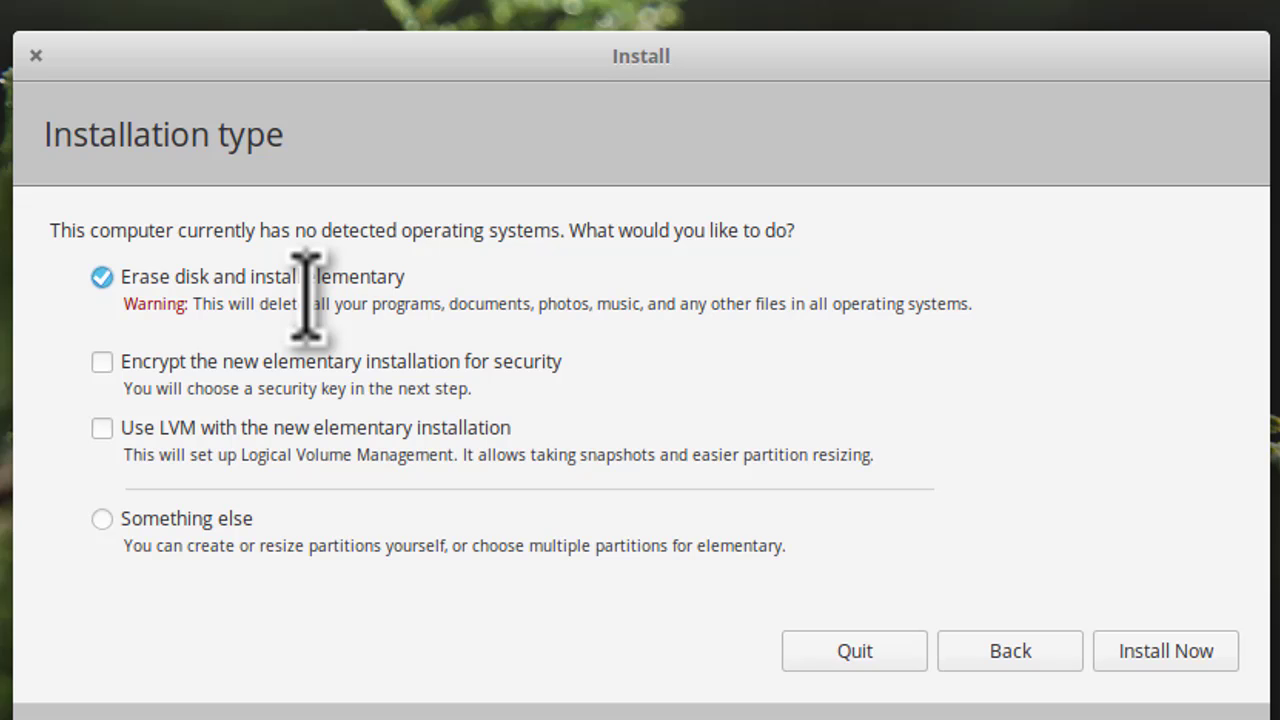
Install elementary by erasing the whole disk and confirm writing the partition changes
click(1150, 643)
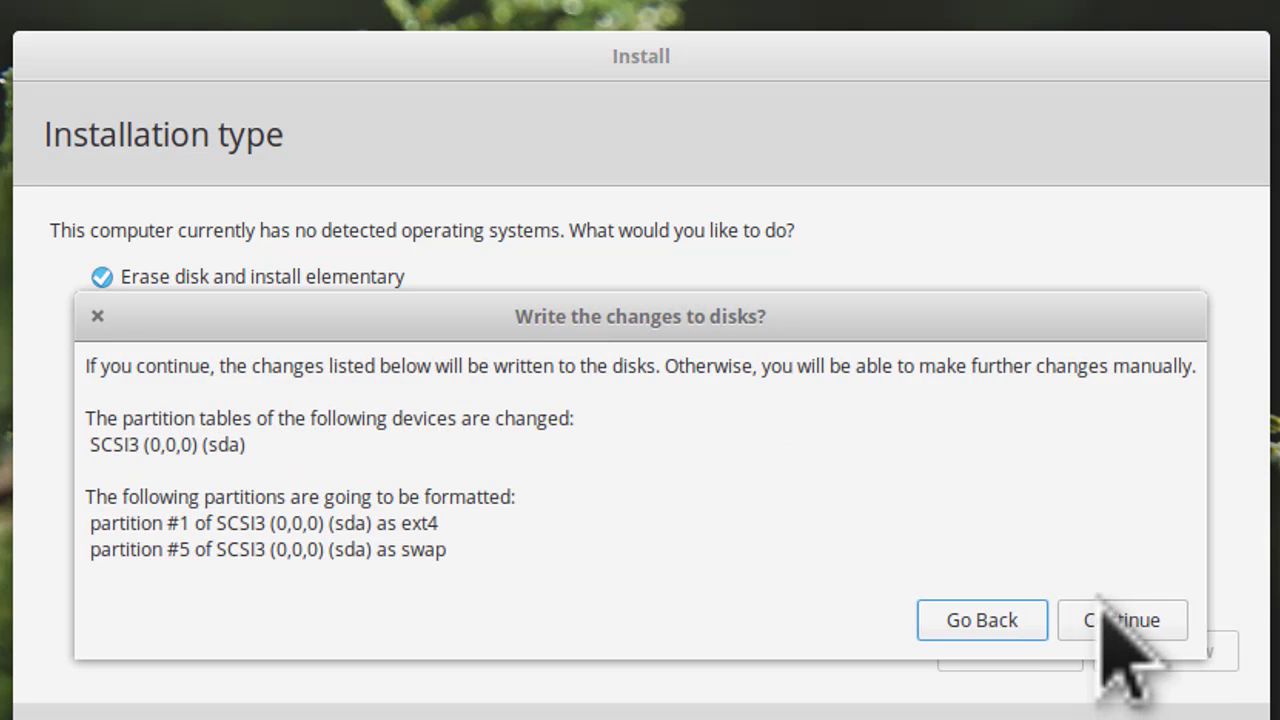
click(1106, 606)
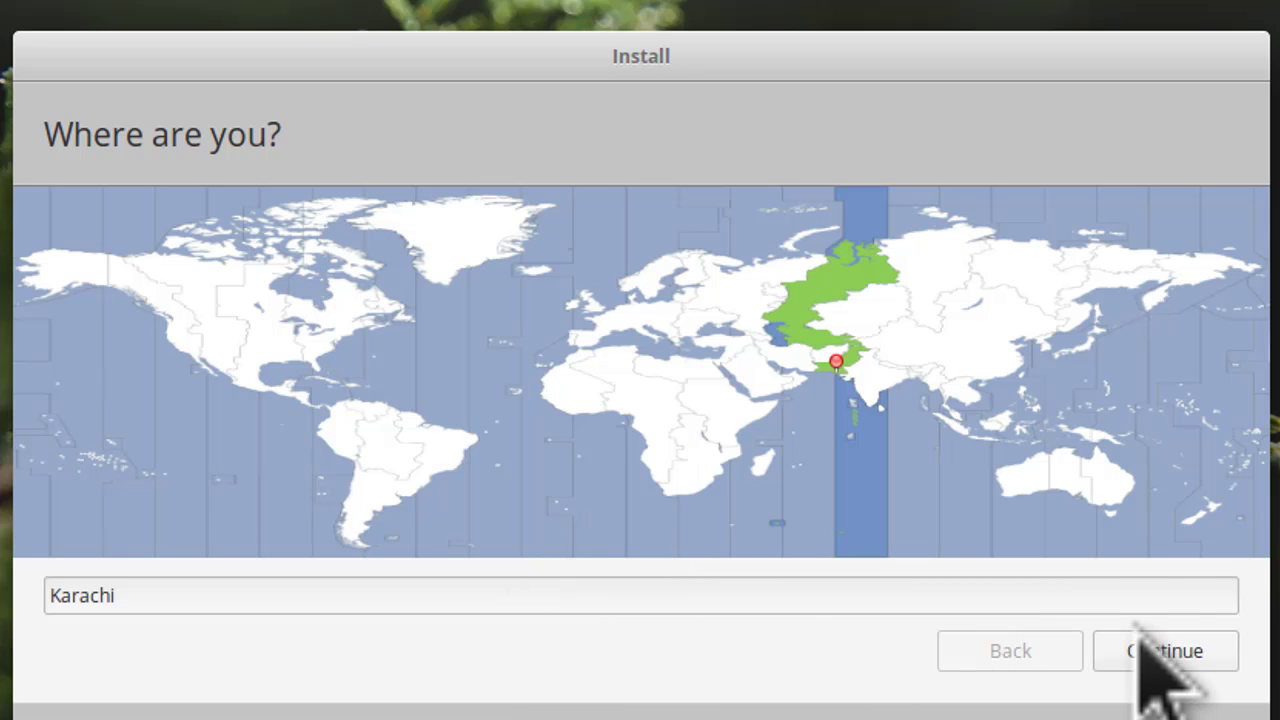
Keep Karachi as the location and advance to the keyboard layout page
click(1138, 645)
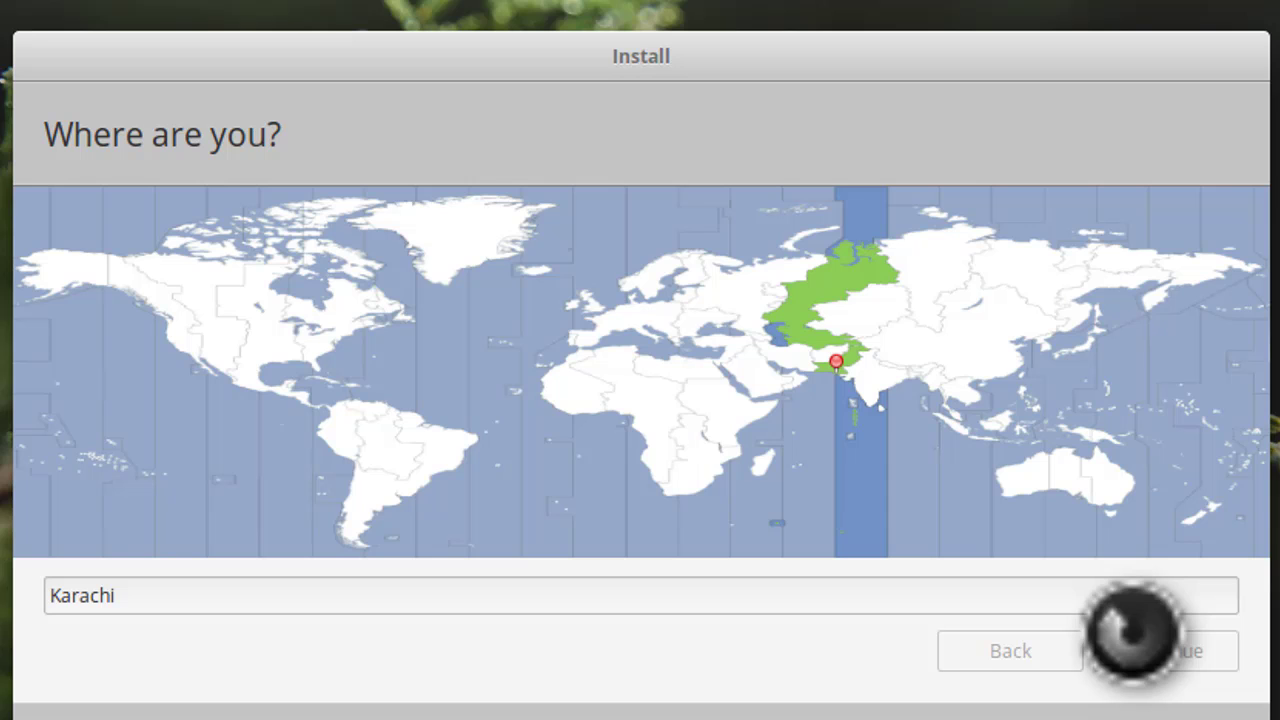
click(1130, 628)
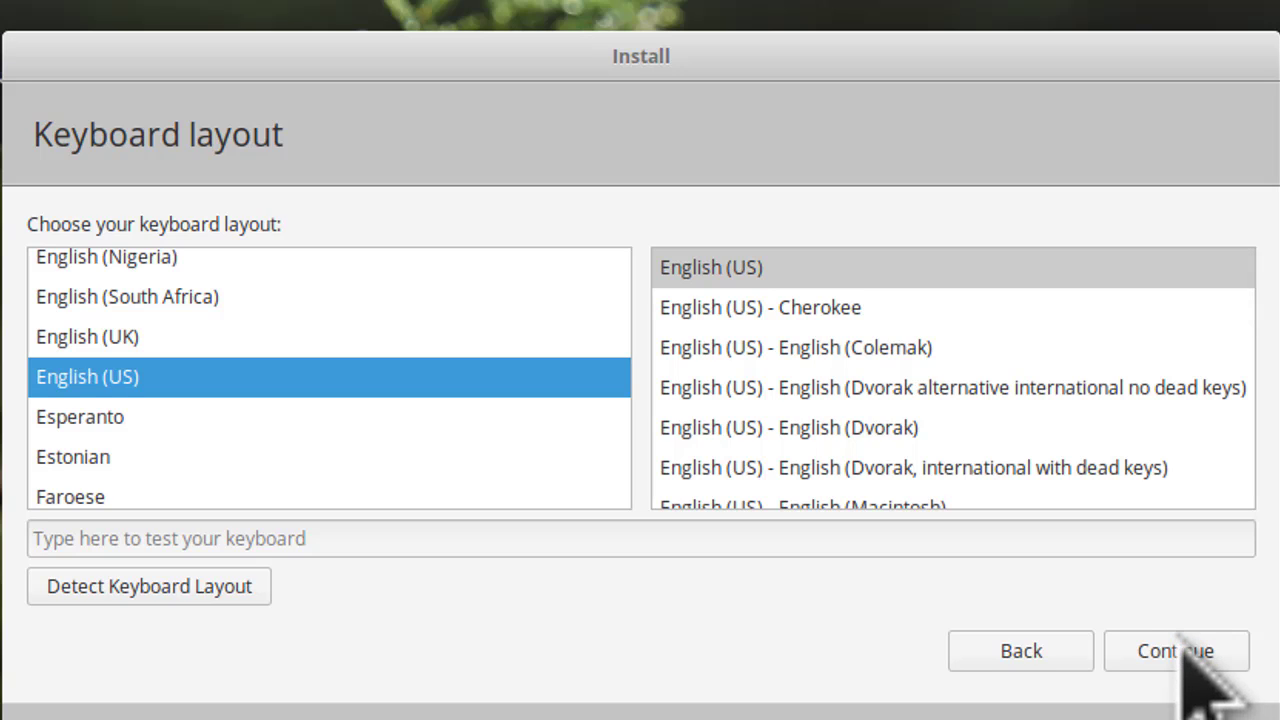
Keep the English (US) keyboard layout and advance to the Who are you? page
click(1185, 648)
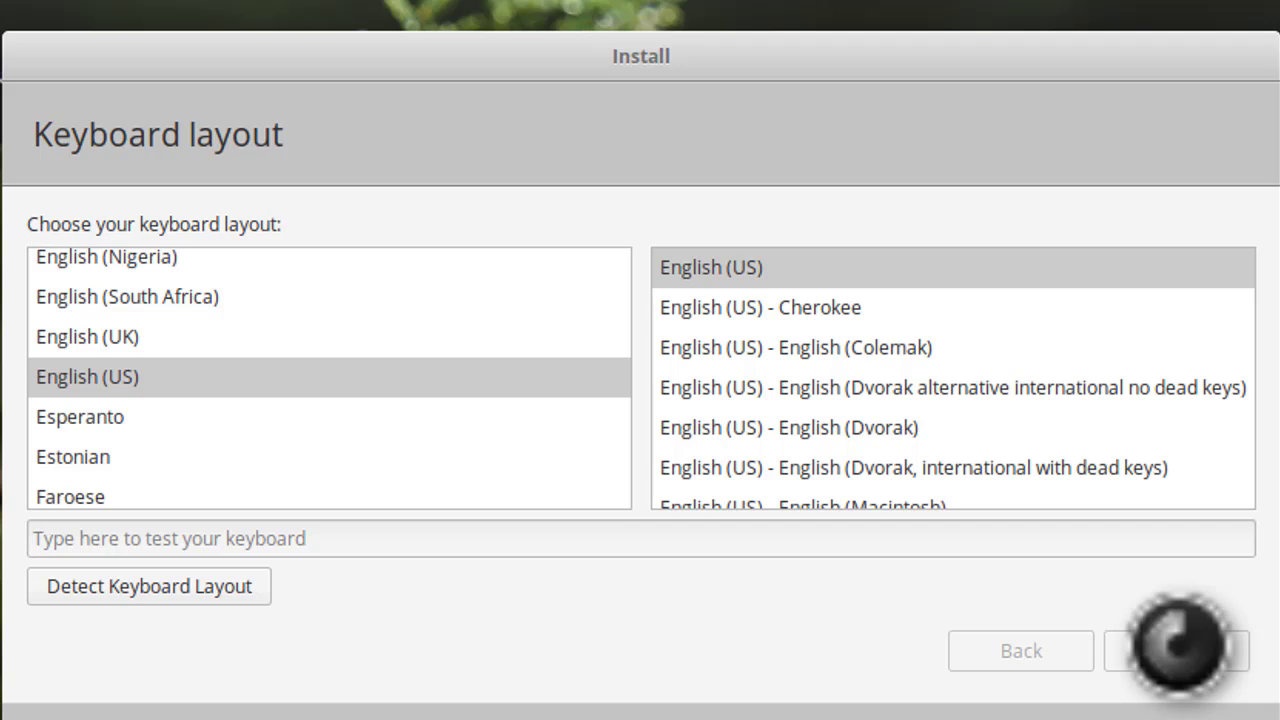
click(1178, 643)
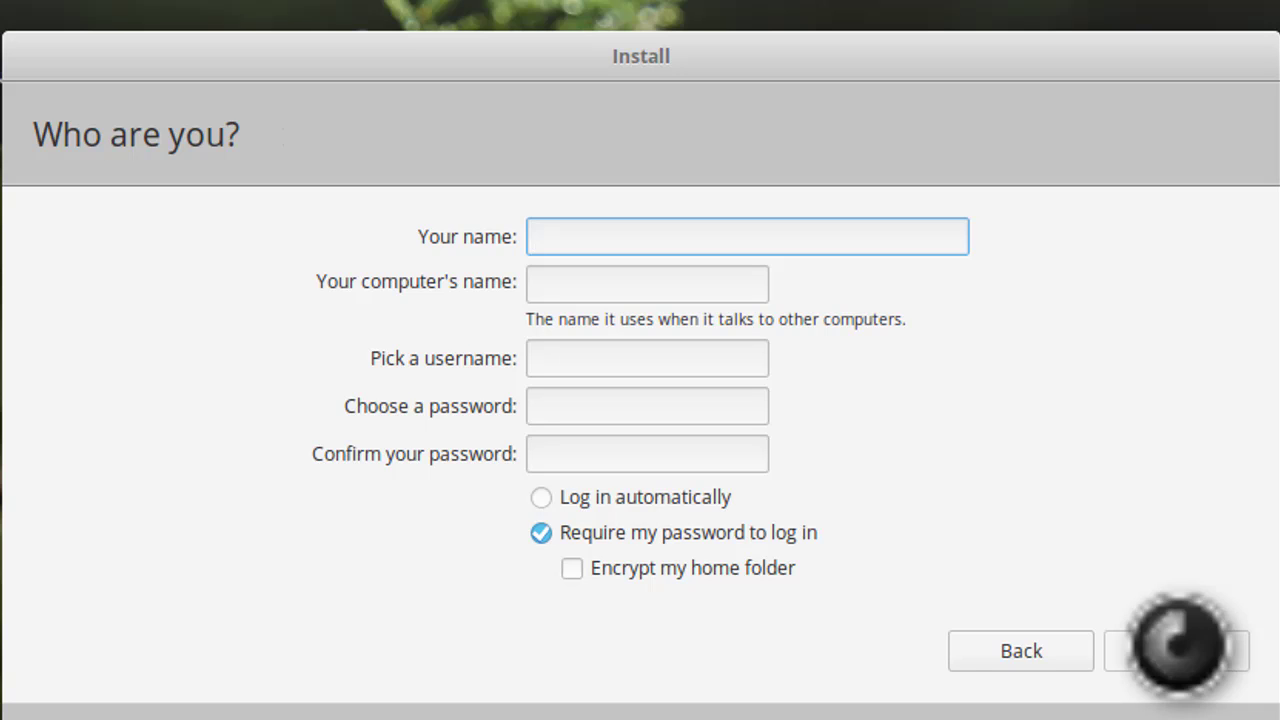
Enter the user's full name and replace the computer name with 'mra'
text(R)
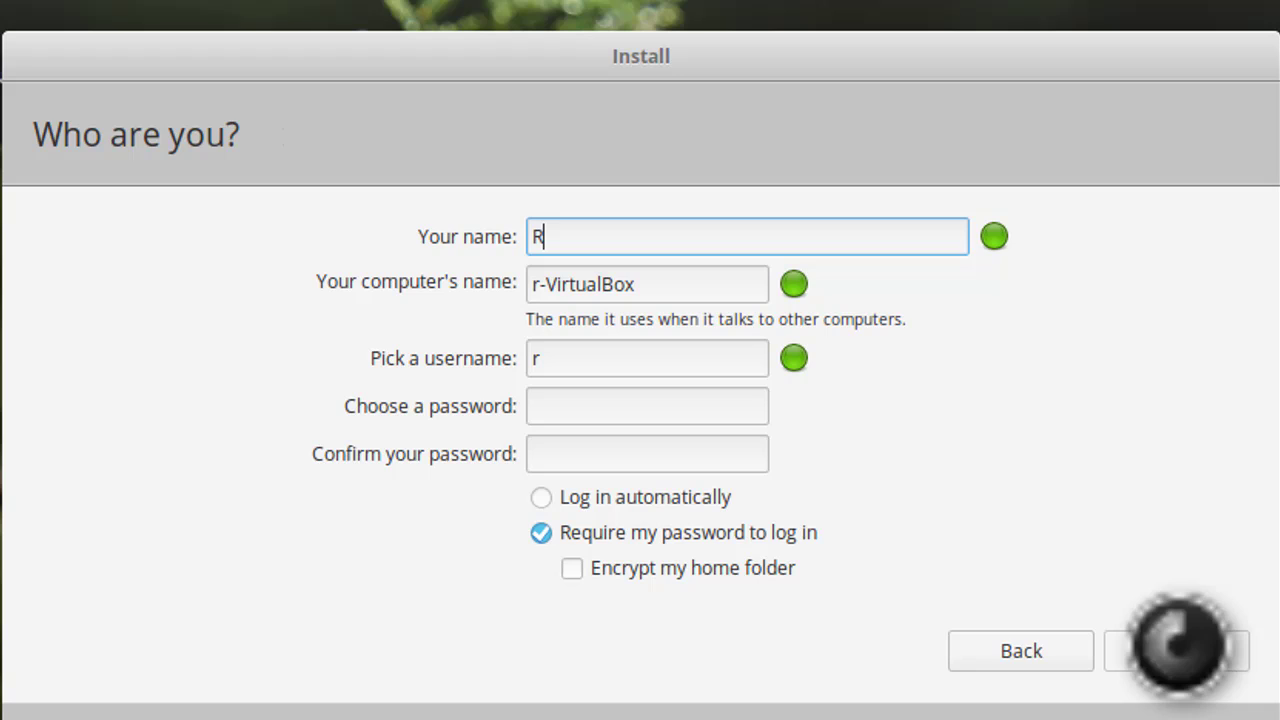
text(ukhsa)
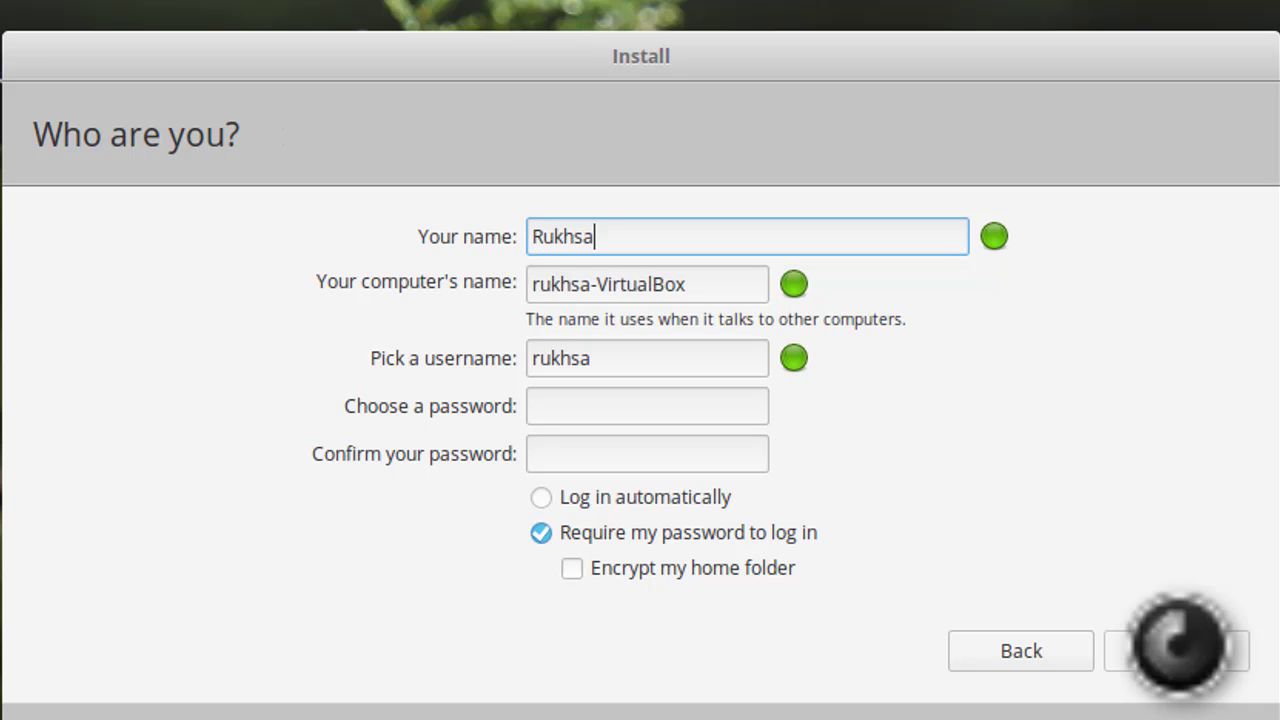
text(r Ali)
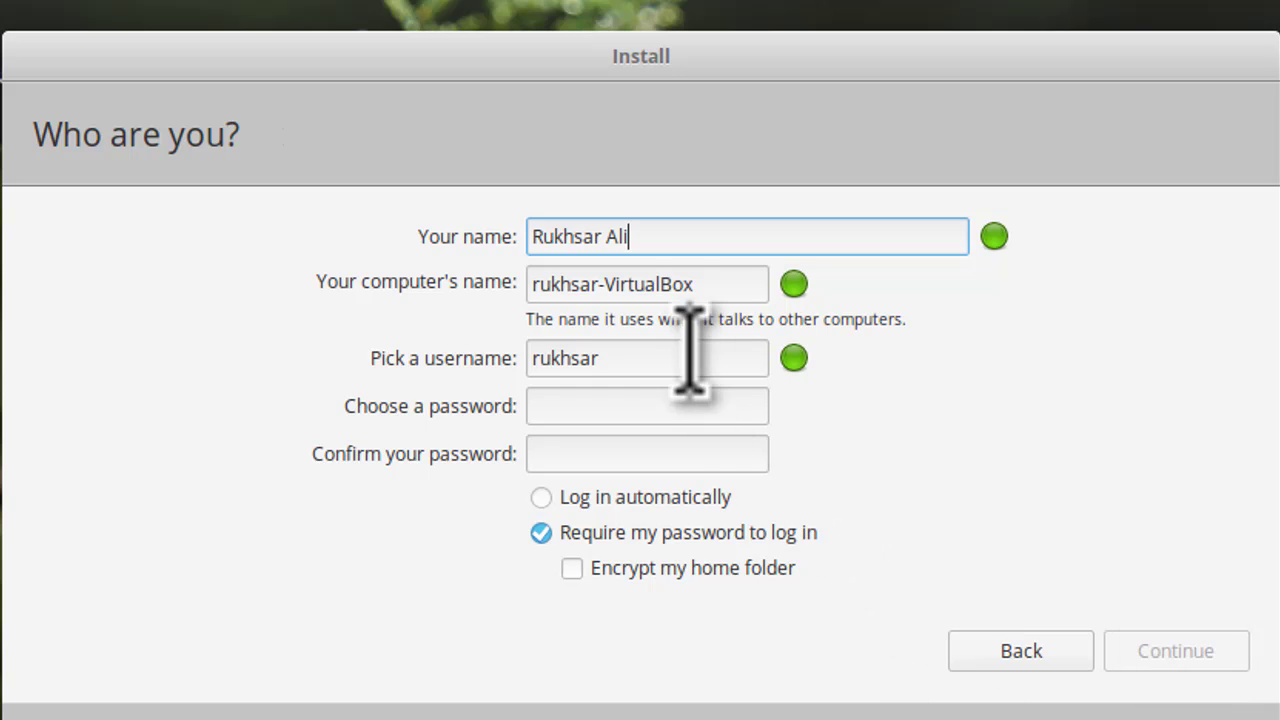
click(698, 292)
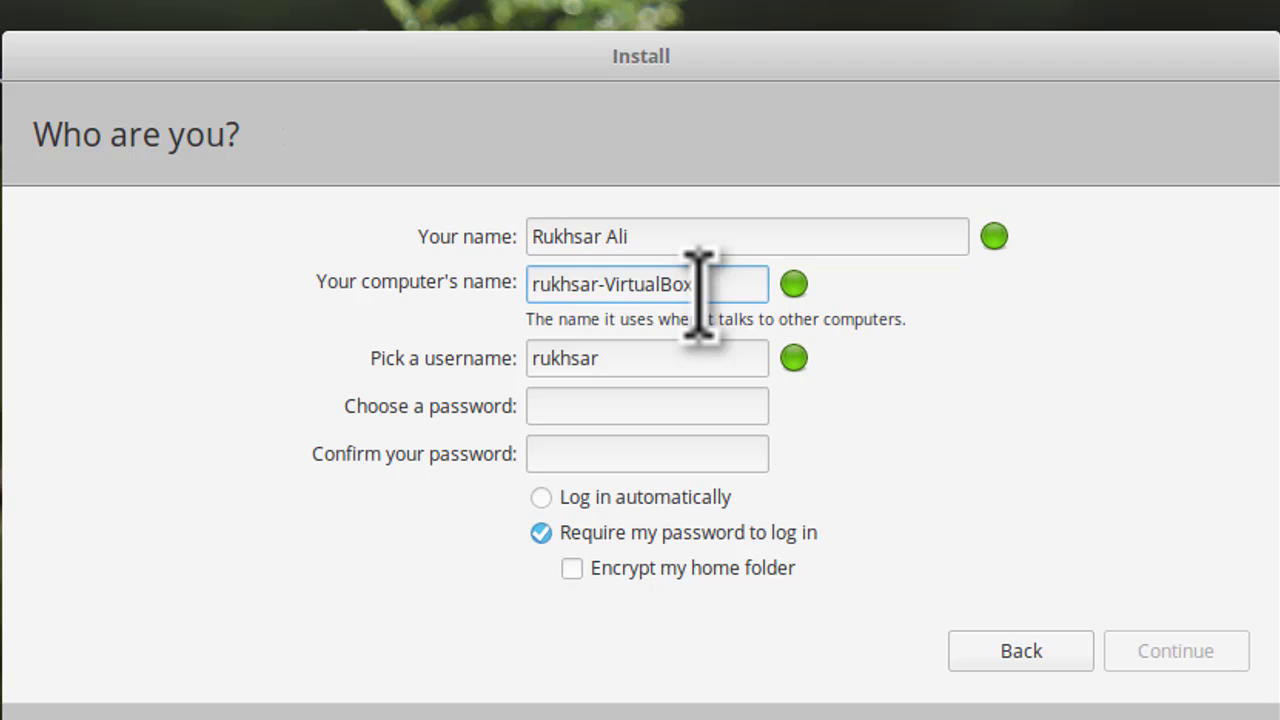
double_click(698, 292)
key(BackSpace)
key(BackSpace)
key(BackSpace)
key(BackSpace)
key(BackSpace)
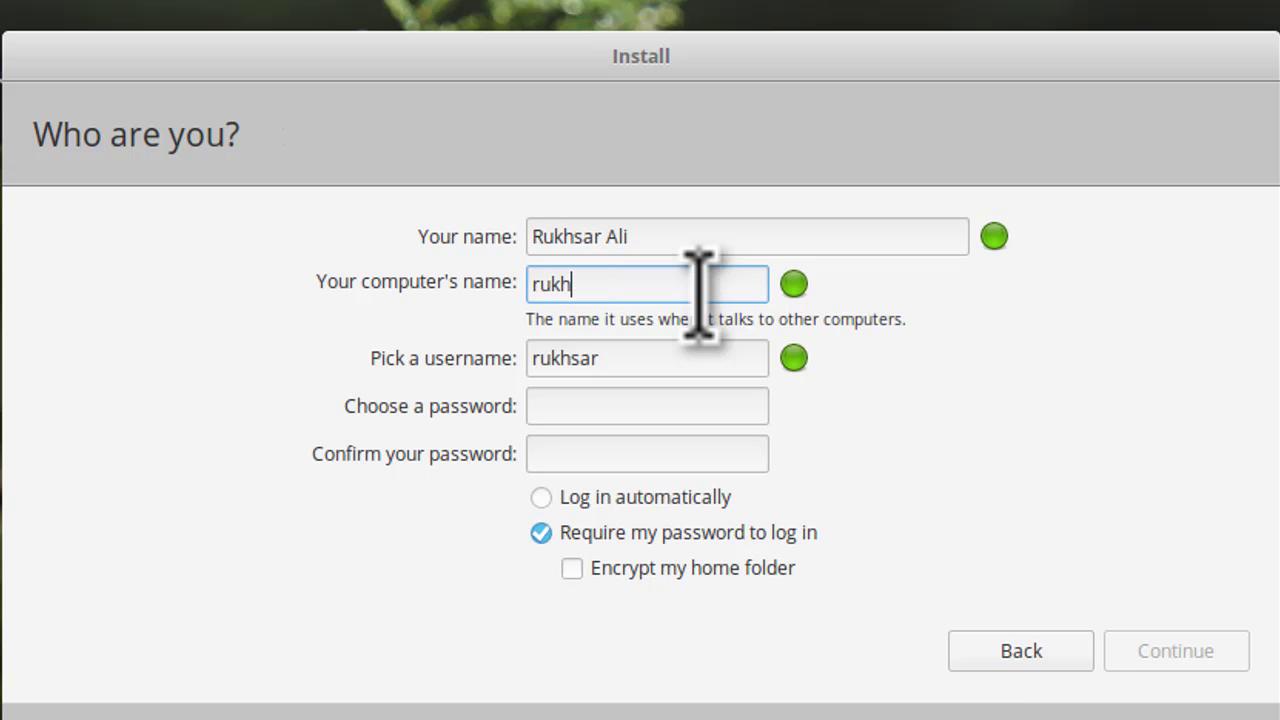
key(BackSpace)
key(BackSpace)
key(BackSpace)
key(BackSpace)
text(mra)
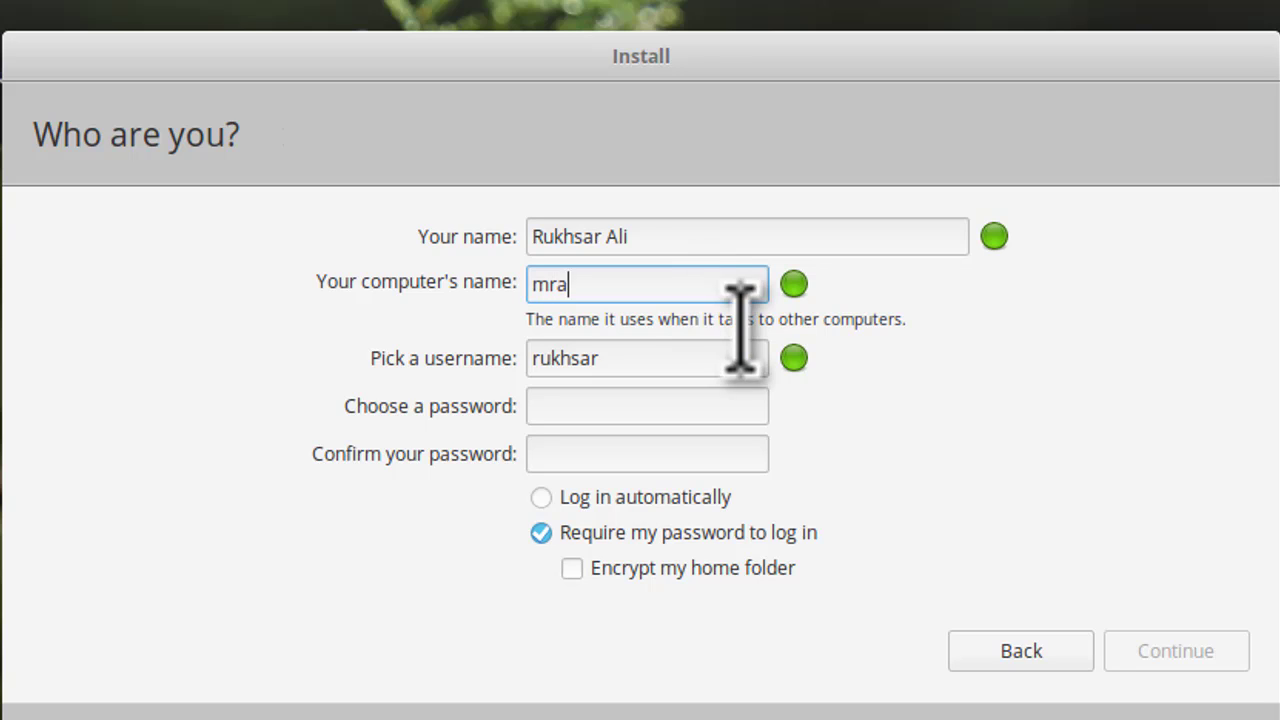
Append '67' to the username, enter and confirm the account password, then submit
click(603, 360)
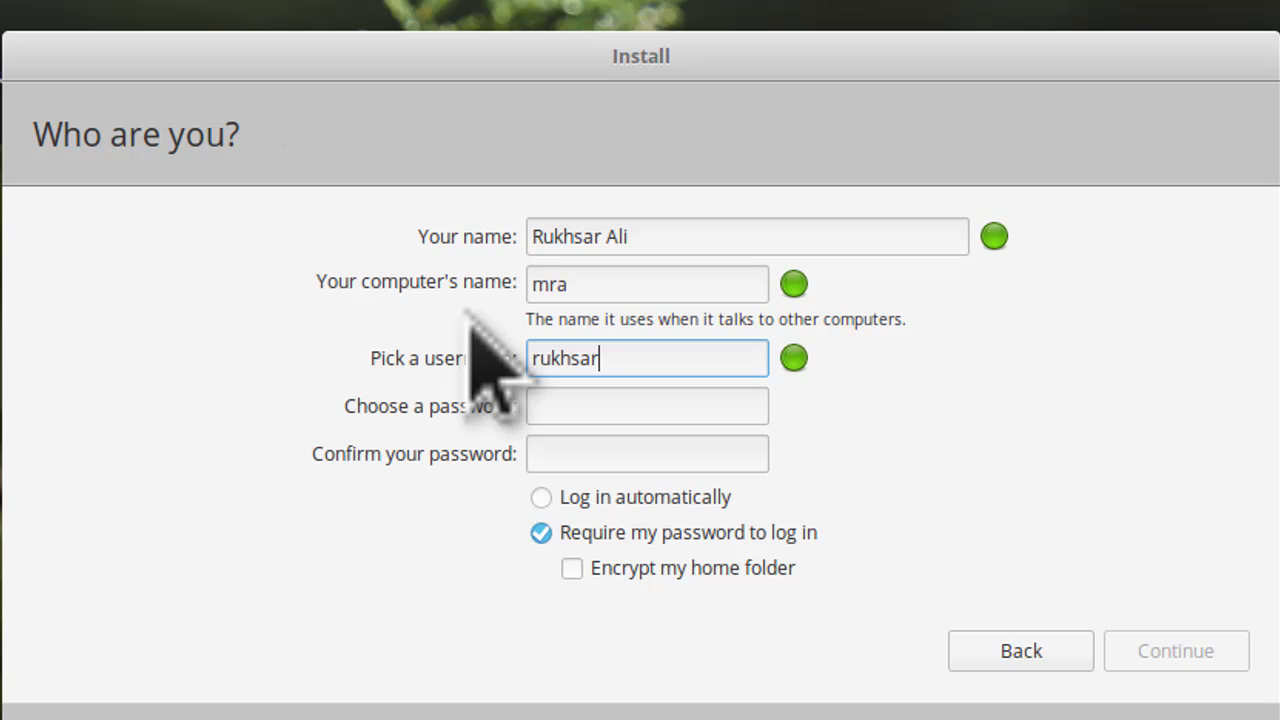
text(67)
key(Tab)
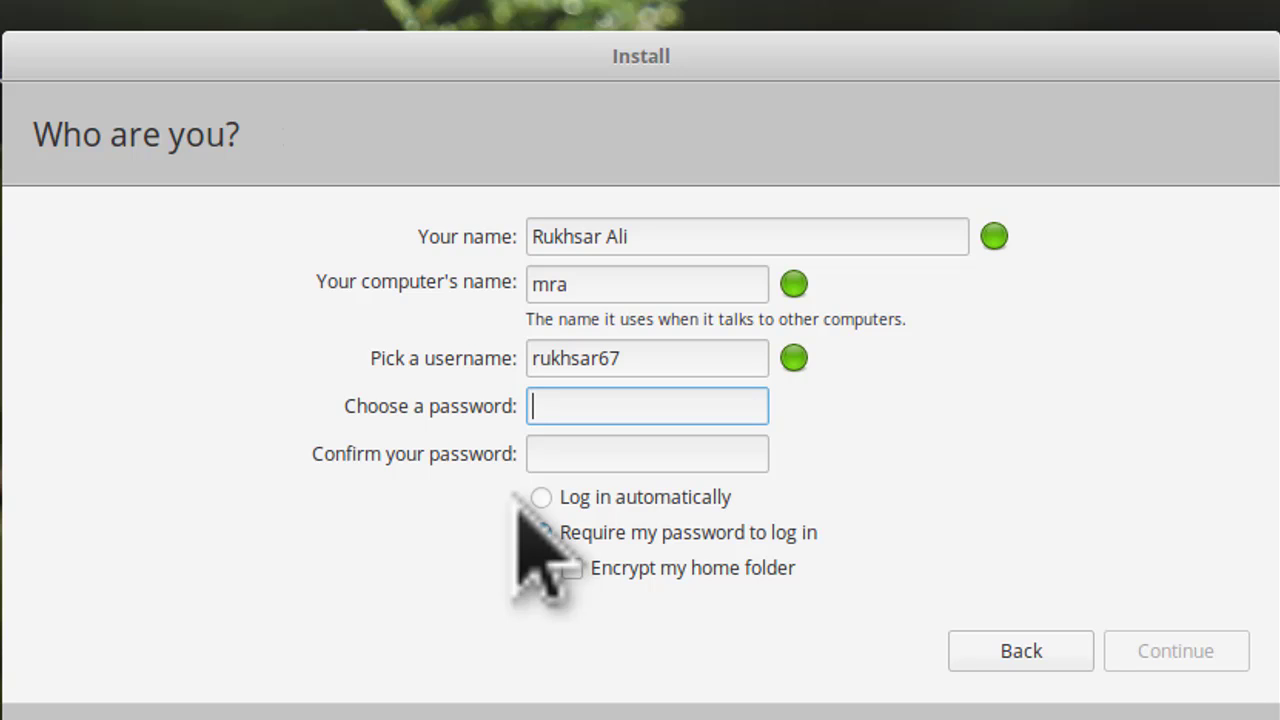
text(a)
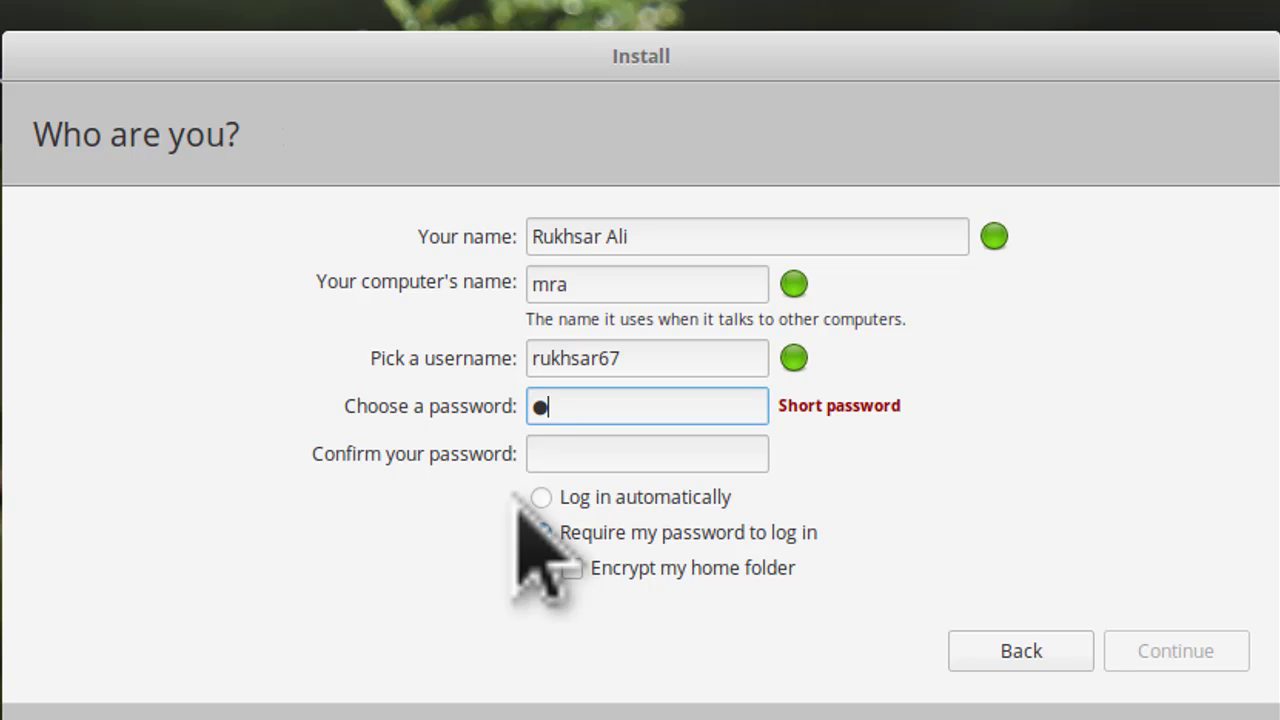
text(bcdefghi)
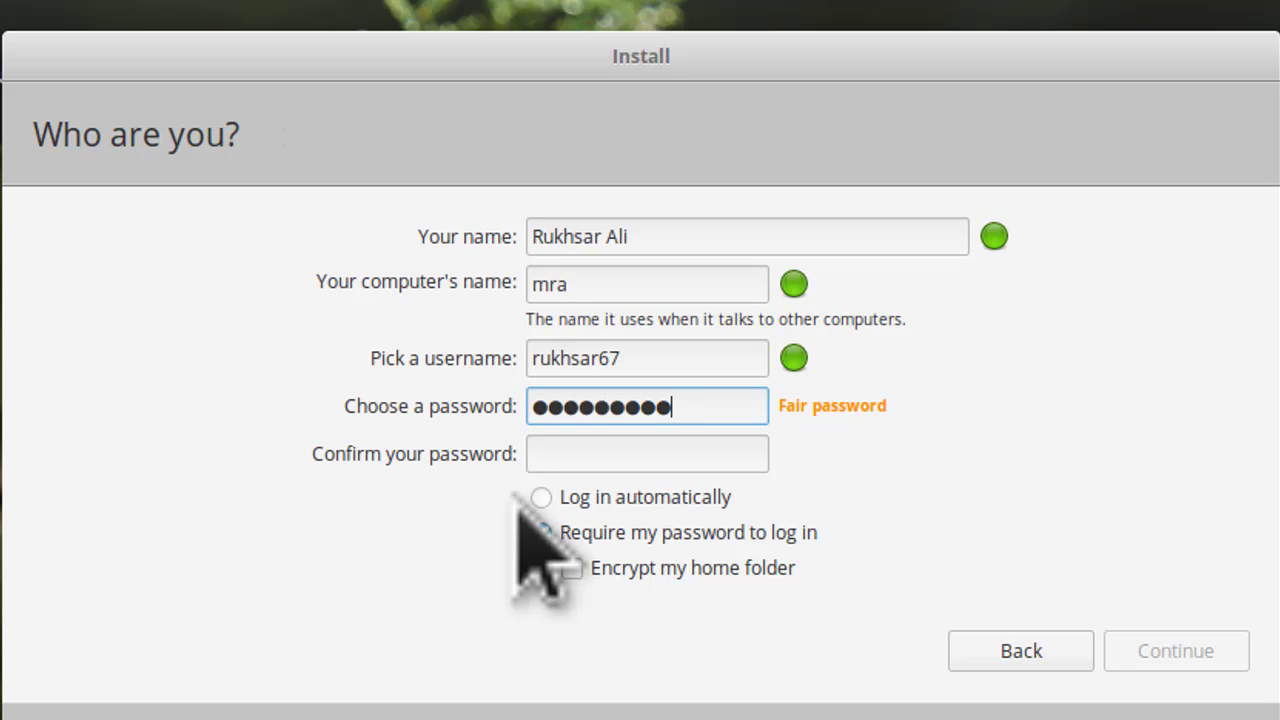
click(571, 460)
text(abcd)
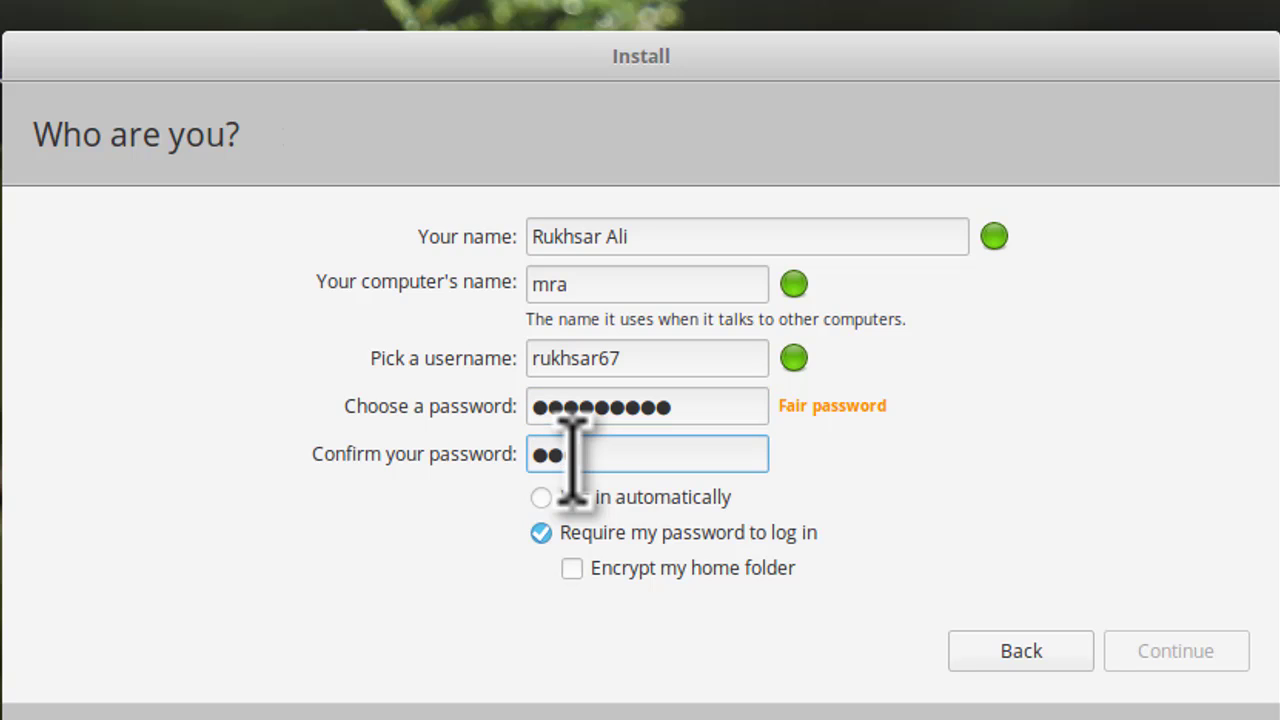
text(efghi)
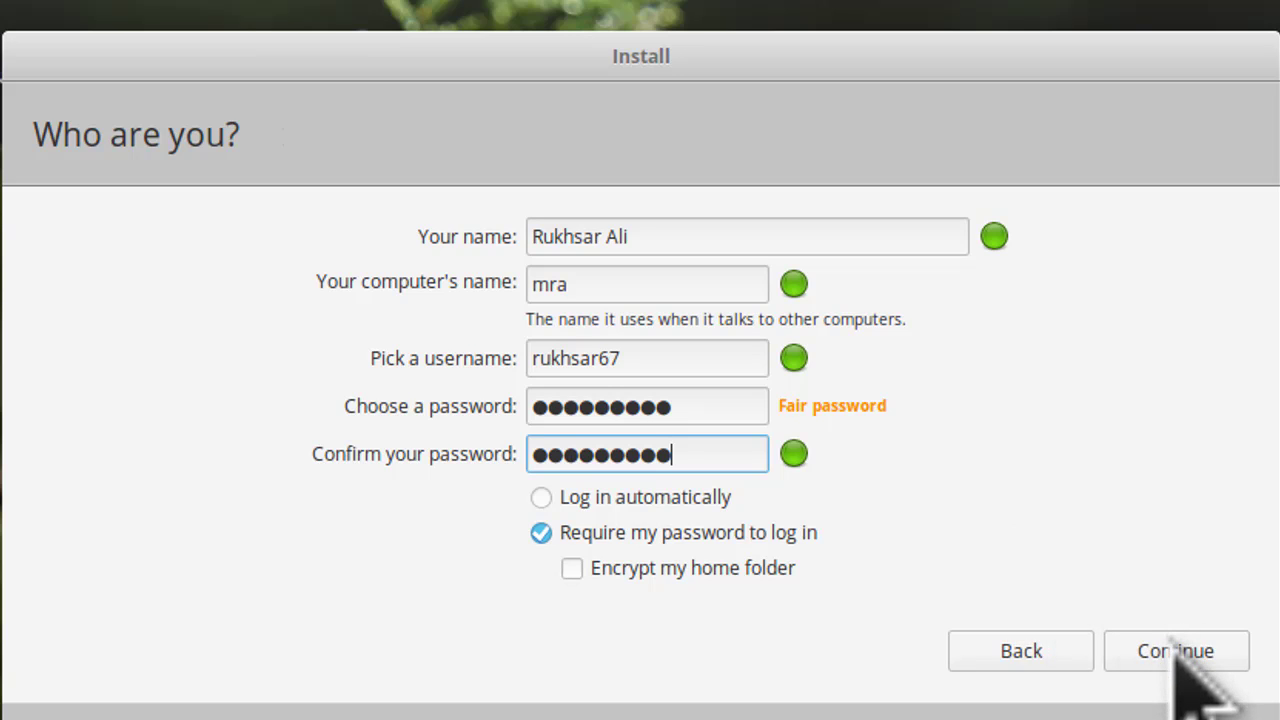
click(1173, 645)
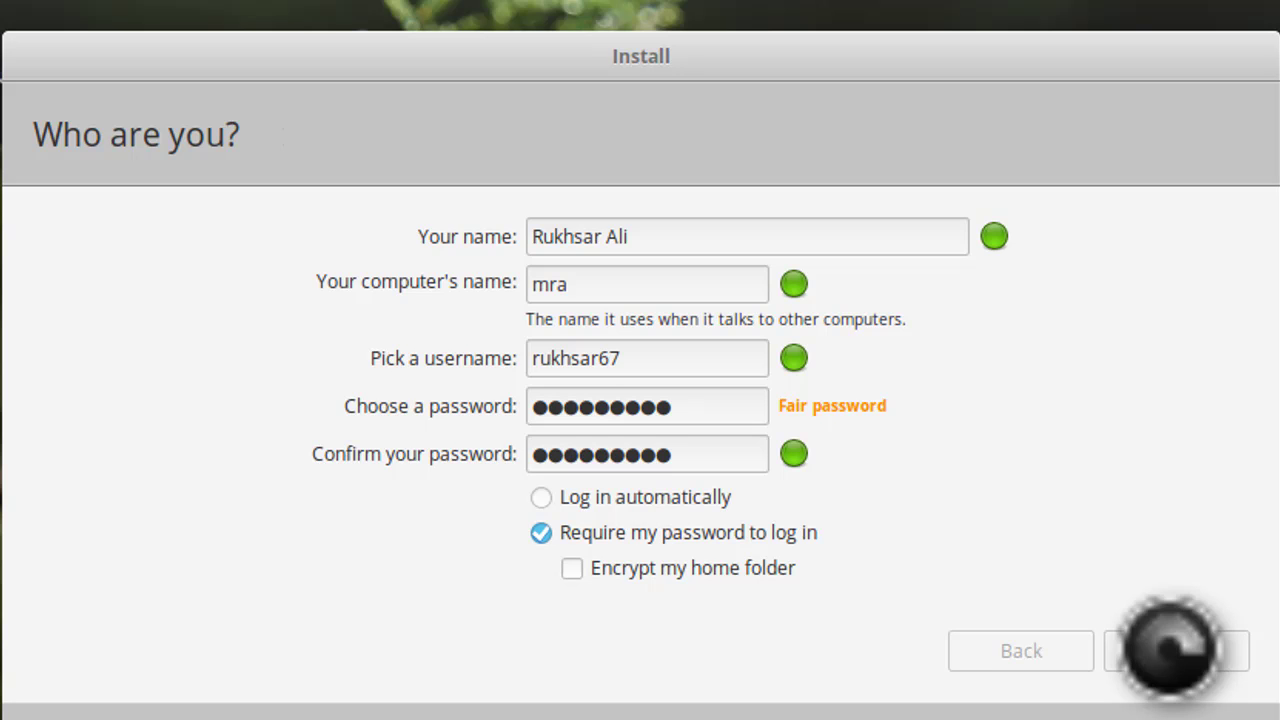
Continue to copying system files and let the installation run to completion
click(1170, 650)
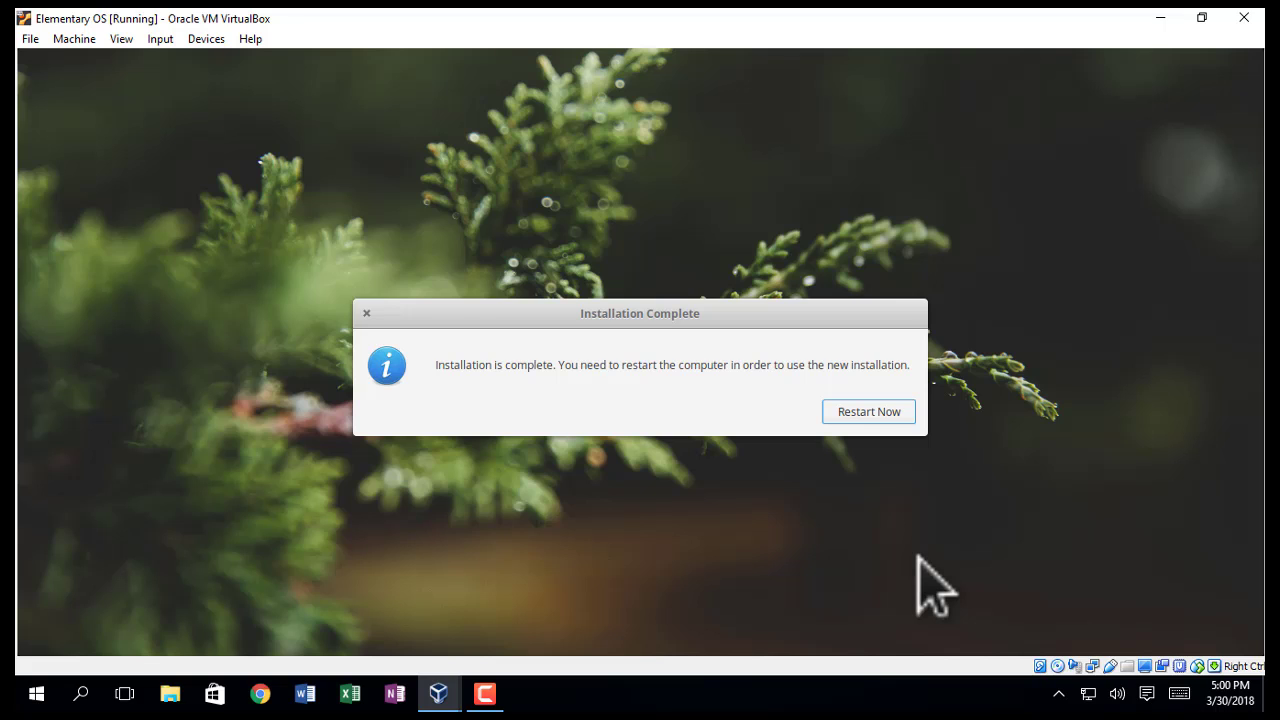
Restart to the remove-installation-medium prompt and switch the VM to full-screen mode
click(866, 405)
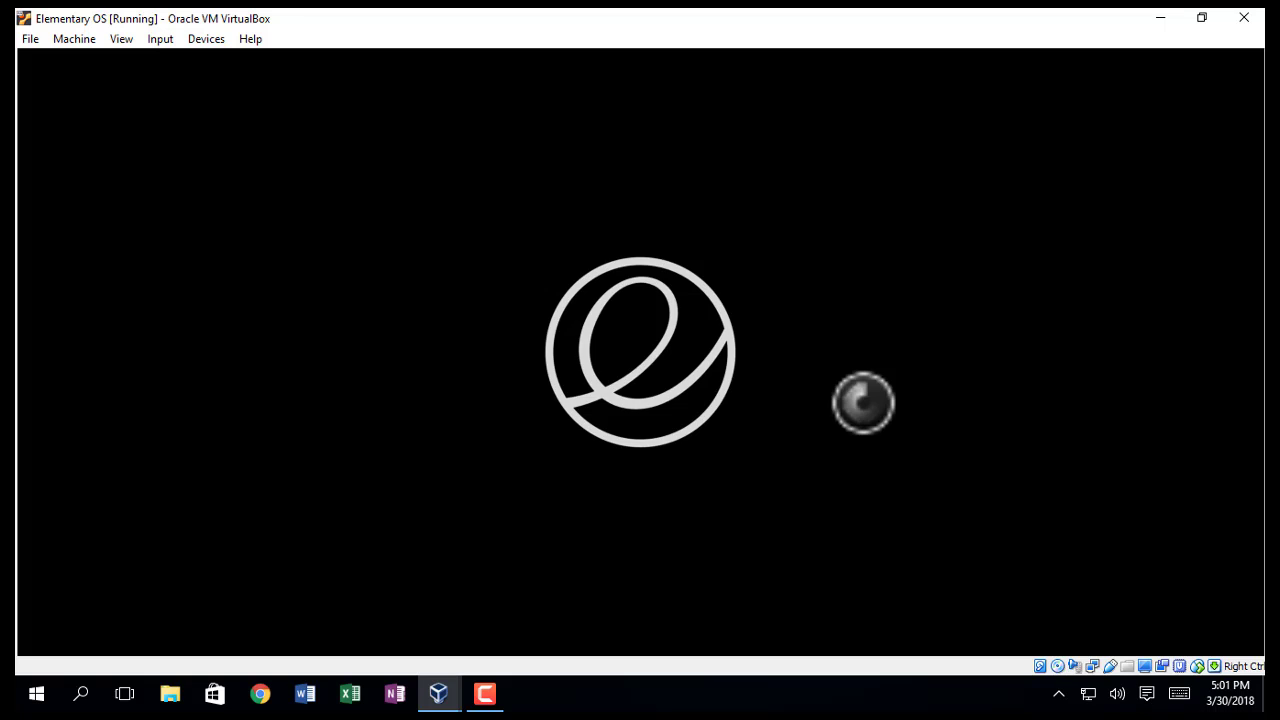
click(120, 39)
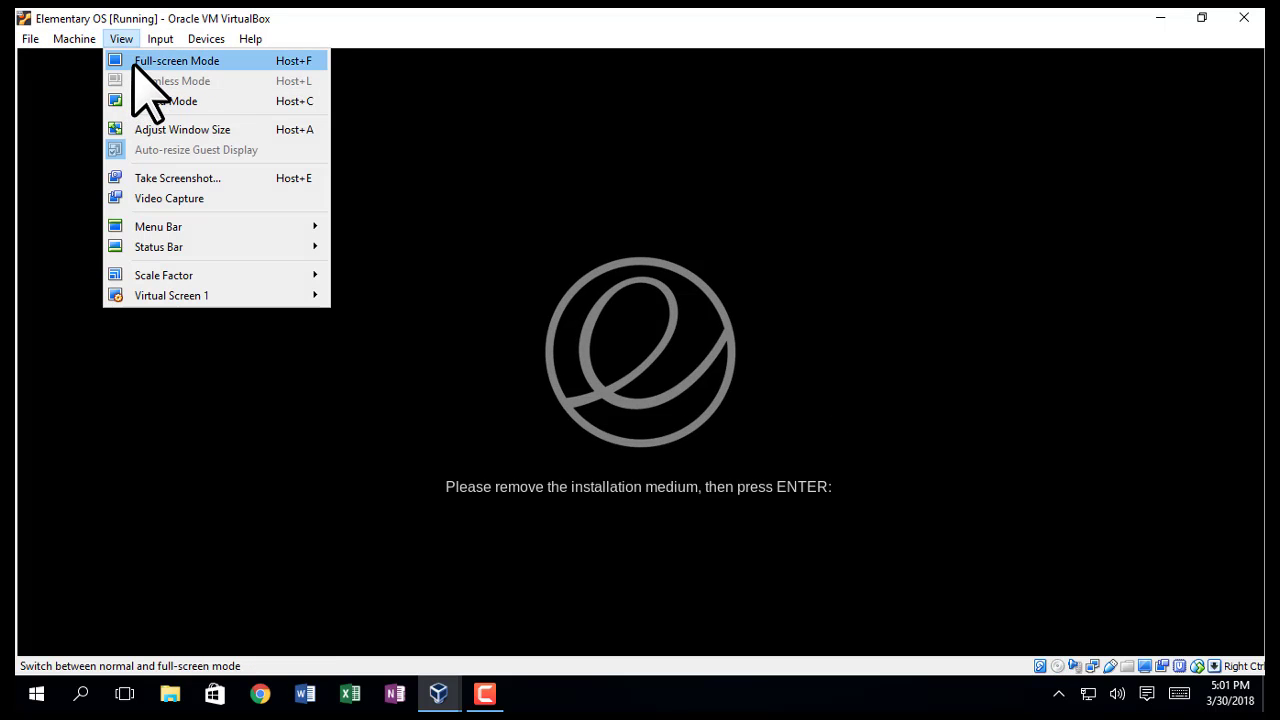
click(131, 60)
click(612, 428)
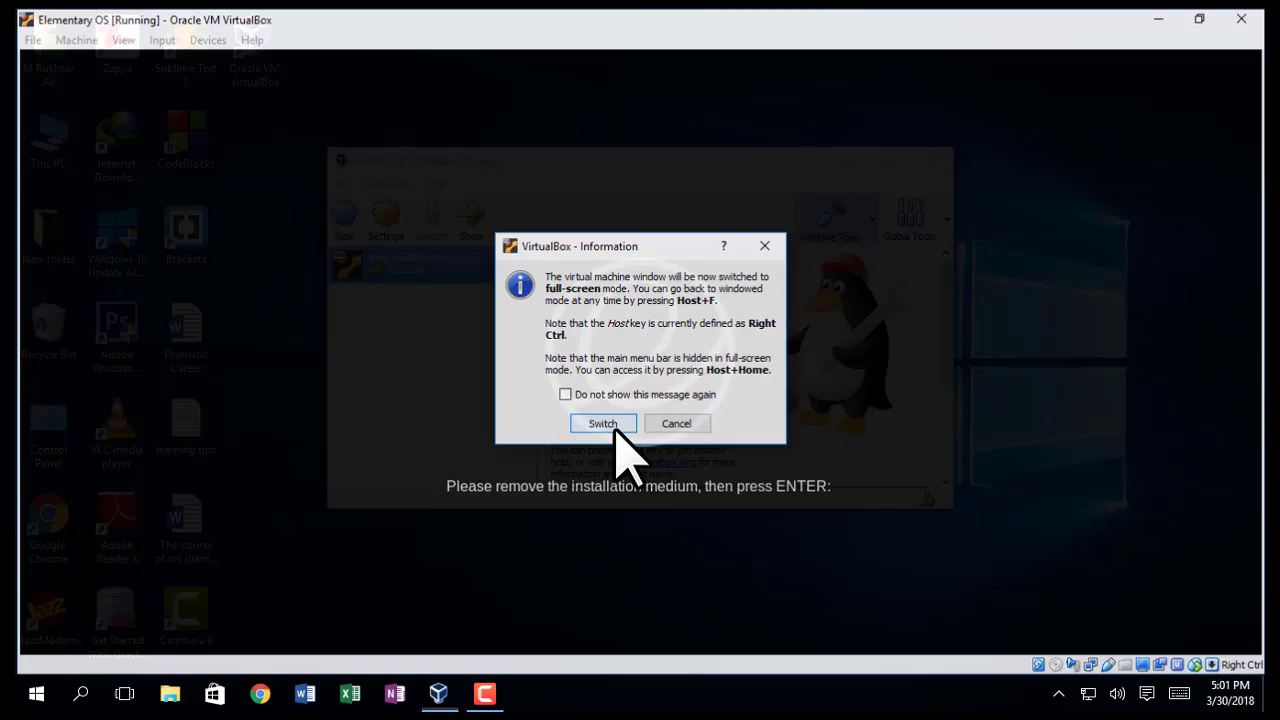